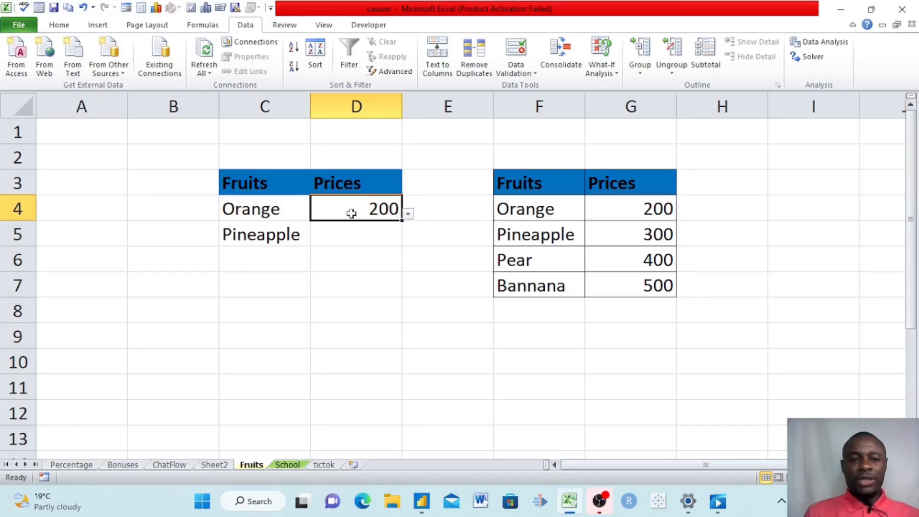
- Pick 300 from D5's price dropdown as Pineapple's price
{"action": "left_click", "coordinate": [281, 235]}
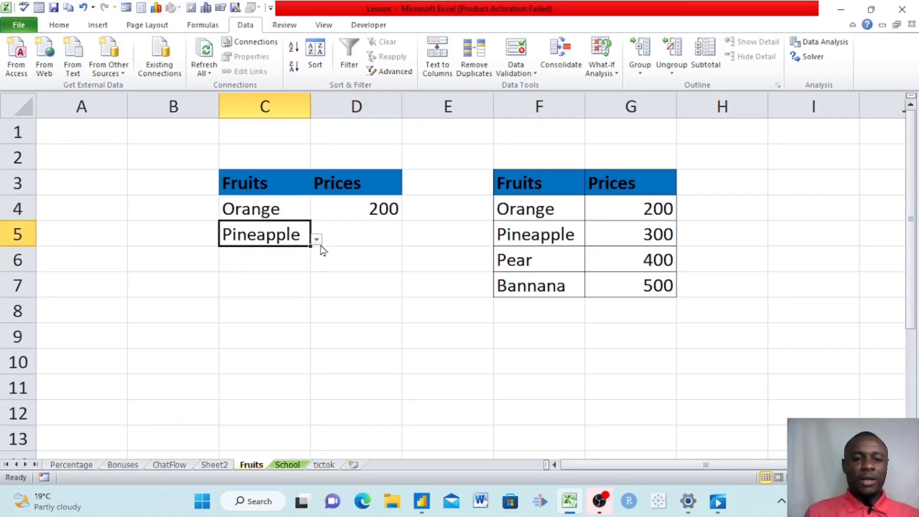
{"action": "left_click", "coordinate": [379, 237]}
{"action": "left_click", "coordinate": [408, 239]}
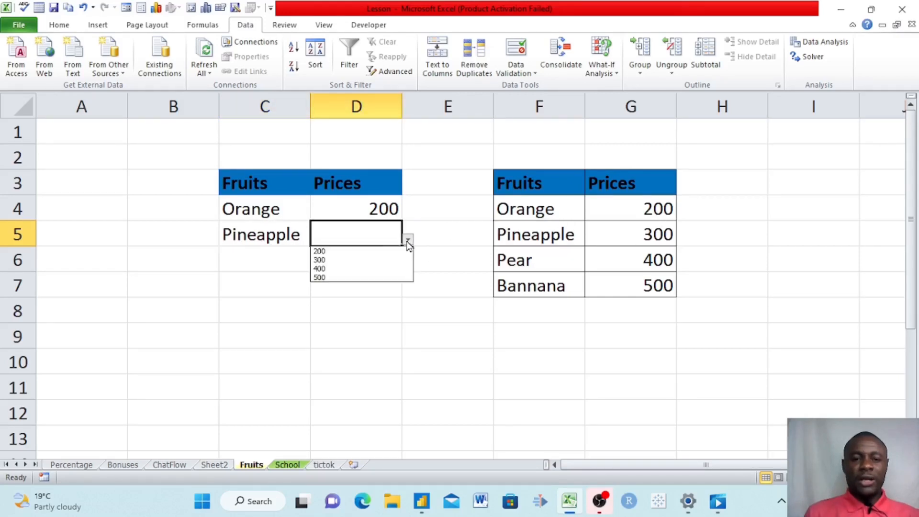
{"action": "left_click", "coordinate": [334, 260]}
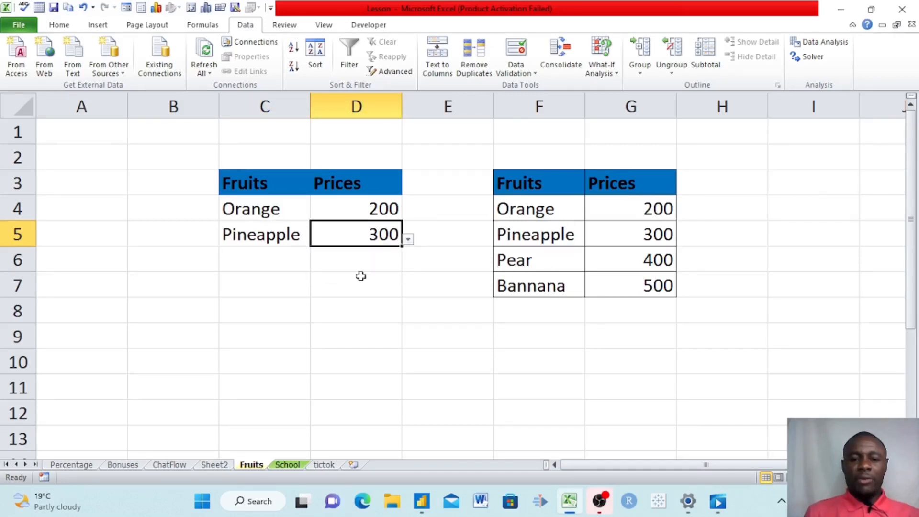
- Fill row 6 with Pear and price 400 using the dropdown lists
{"action": "left_click", "coordinate": [270, 265]}
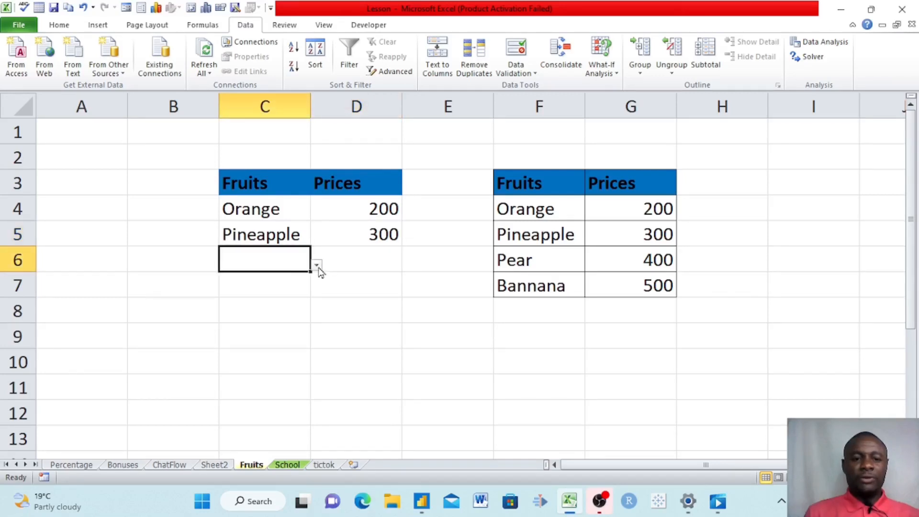
{"action": "left_click", "coordinate": [317, 266]}
{"action": "left_click", "coordinate": [249, 296]}
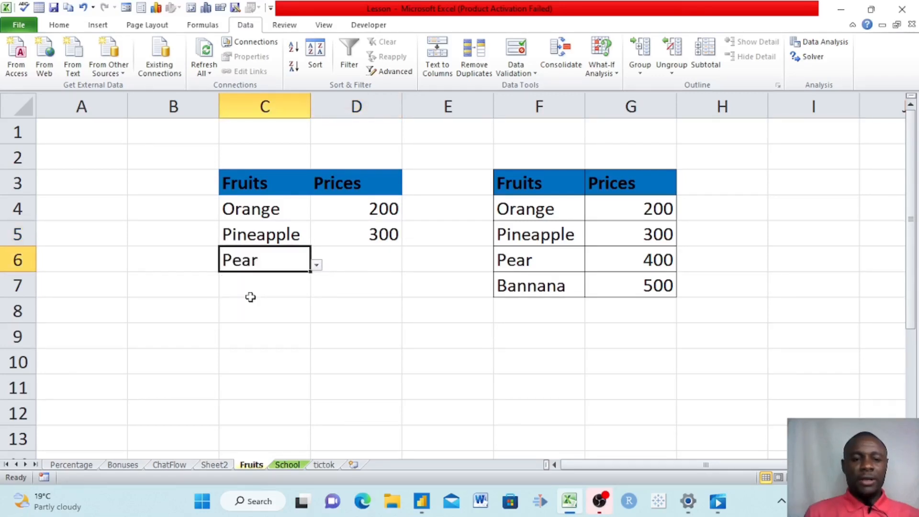
{"action": "left_click", "coordinate": [371, 257]}
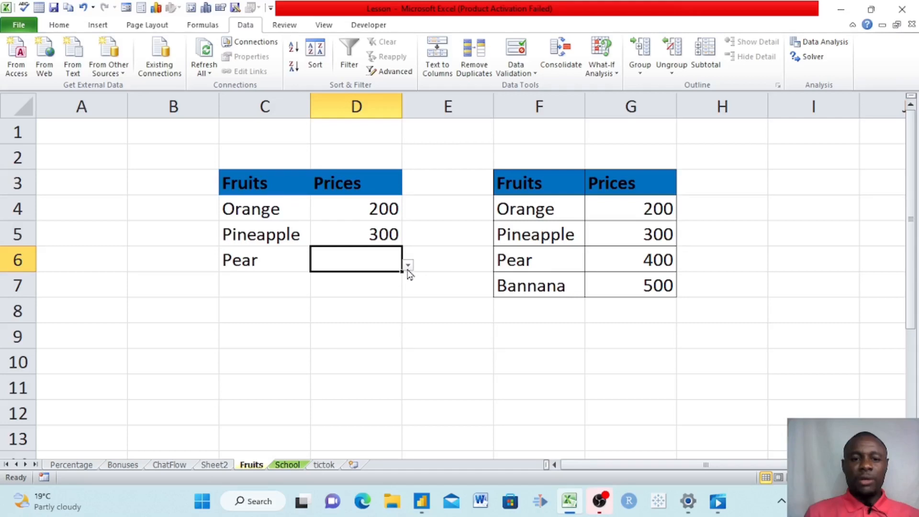
{"action": "left_click", "coordinate": [407, 264]}
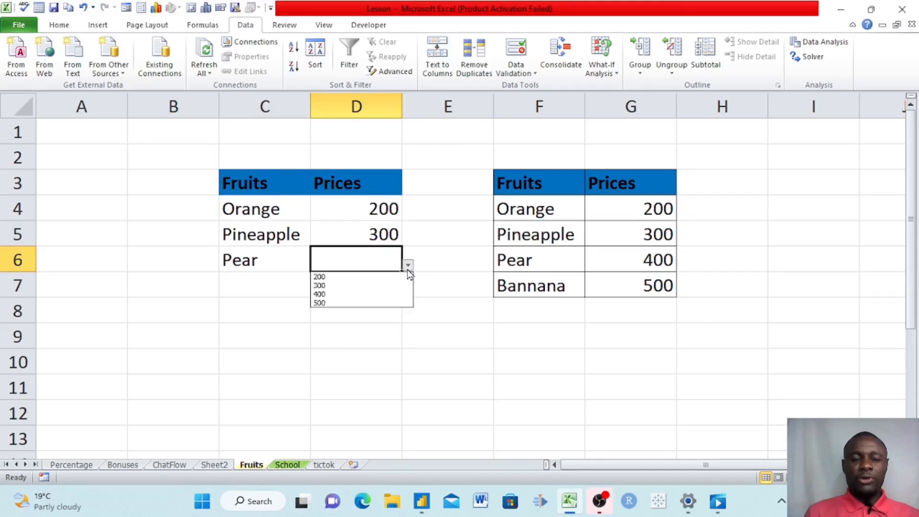
{"action": "left_click", "coordinate": [340, 295]}
{"action": "left_click", "coordinate": [424, 286]}
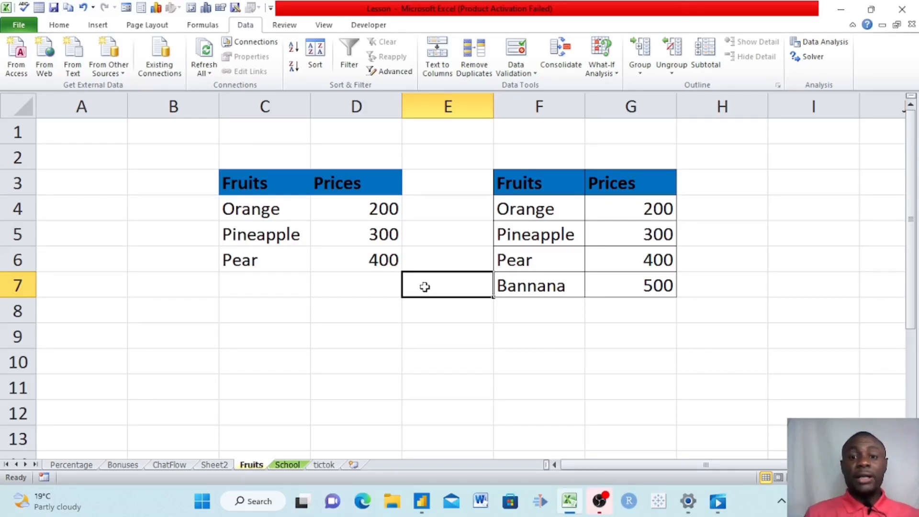
- Click through the Orange, Pineapple and Pear cells to show their dropdowns
{"action": "left_click", "coordinate": [270, 216]}
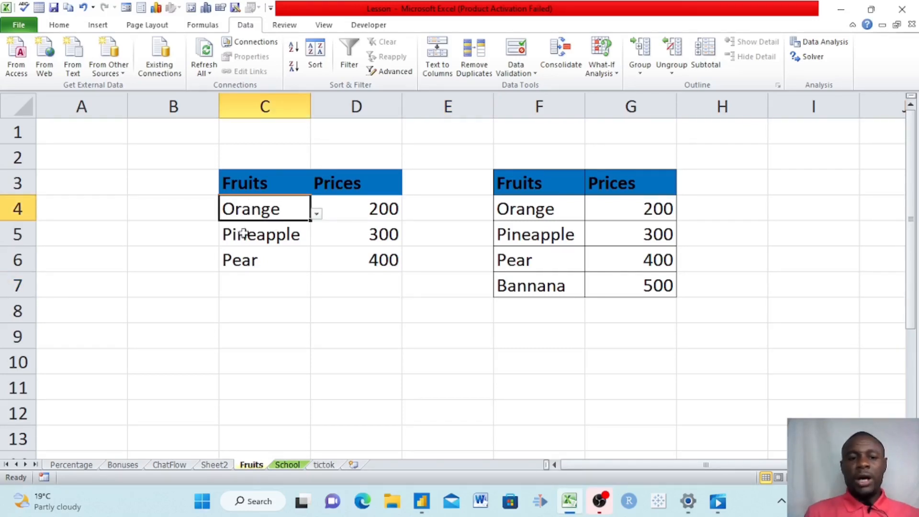
{"action": "left_click", "coordinate": [269, 244]}
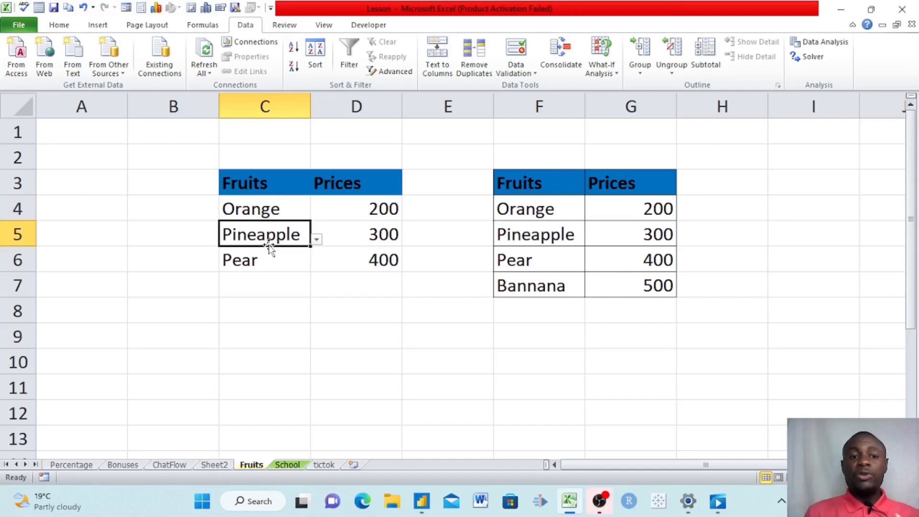
{"action": "left_click", "coordinate": [258, 213]}
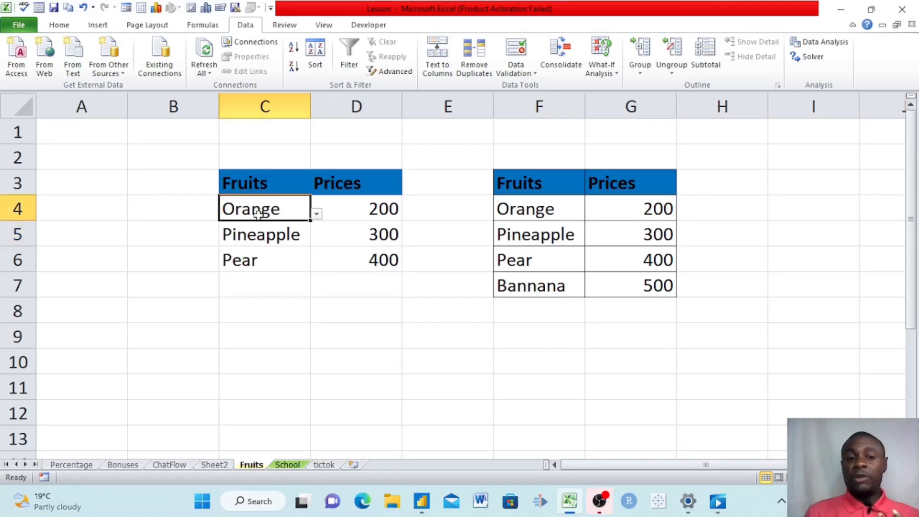
{"action": "left_click", "coordinate": [250, 239]}
{"action": "left_click", "coordinate": [250, 262]}
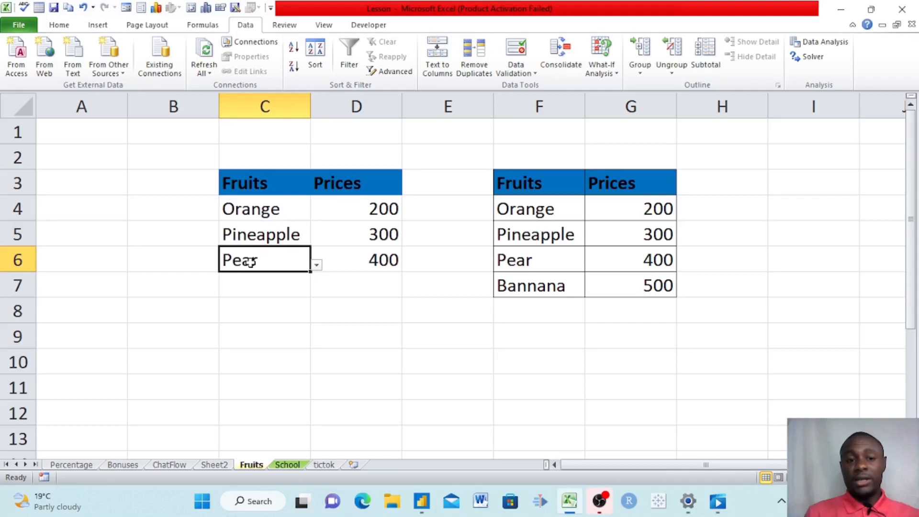
- Select the table body C4:D8 and try Data Validation, dismissing the mixed-validation warning
{"action": "left_click", "coordinate": [257, 206]}
{"action": "left_click_drag", "start_coordinate": [258, 205], "coordinate": [370, 313]}
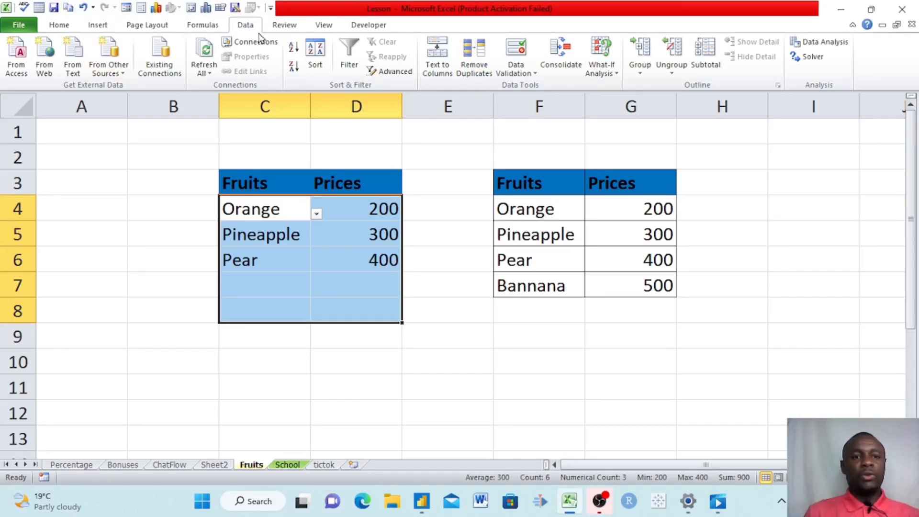
{"action": "left_click", "coordinate": [528, 76]}
{"action": "left_click", "coordinate": [540, 87]}
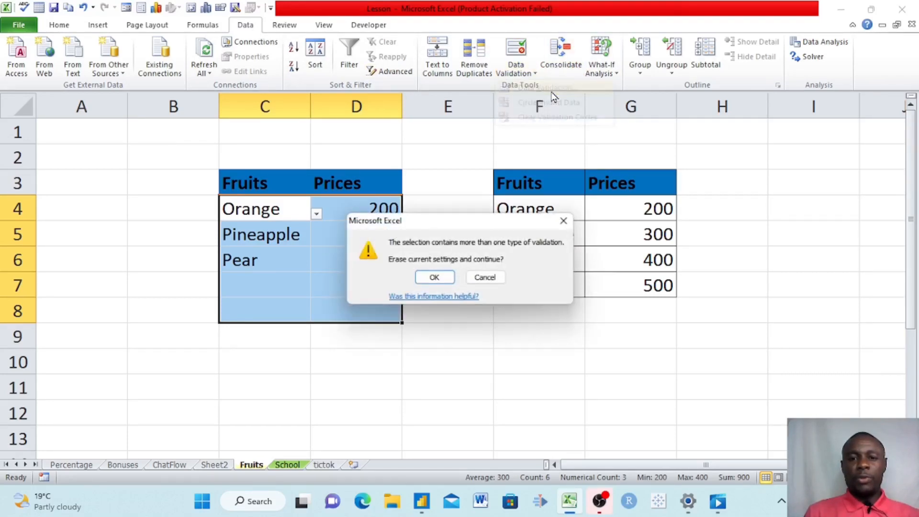
{"action": "left_click", "coordinate": [567, 221]}
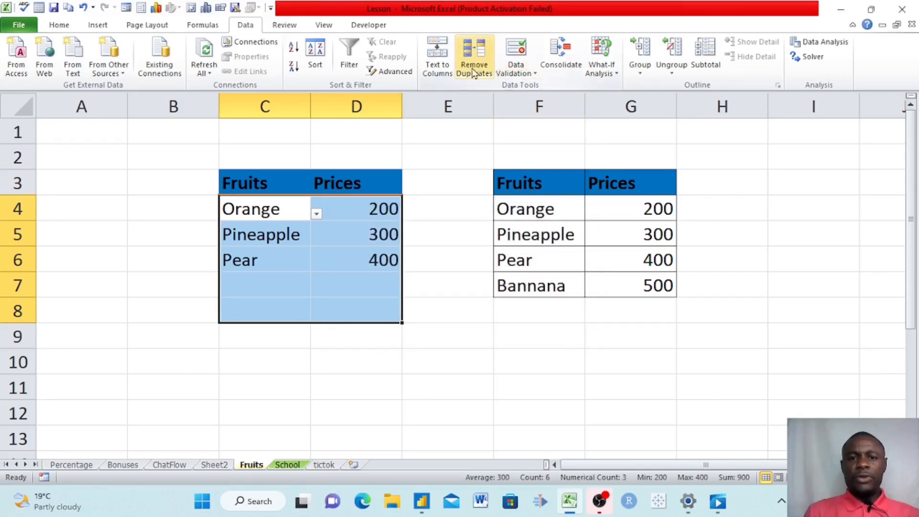
- Erase the mixed settings and Clear All validation rules from C4:D8
{"action": "left_click", "coordinate": [525, 74]}
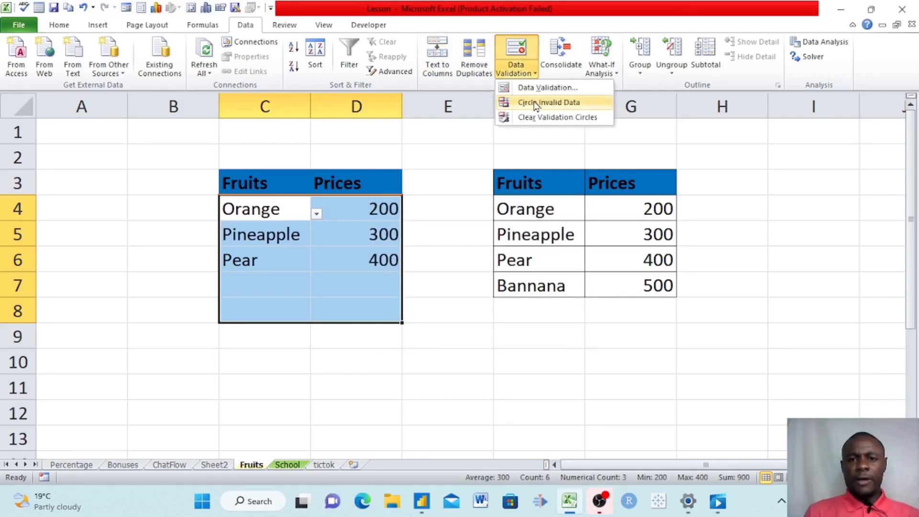
{"action": "left_click", "coordinate": [548, 87]}
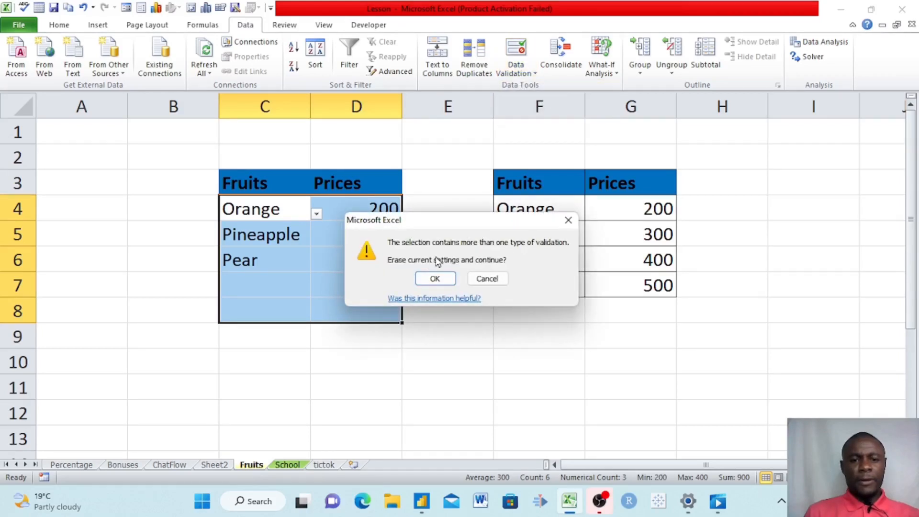
{"action": "left_click", "coordinate": [434, 279]}
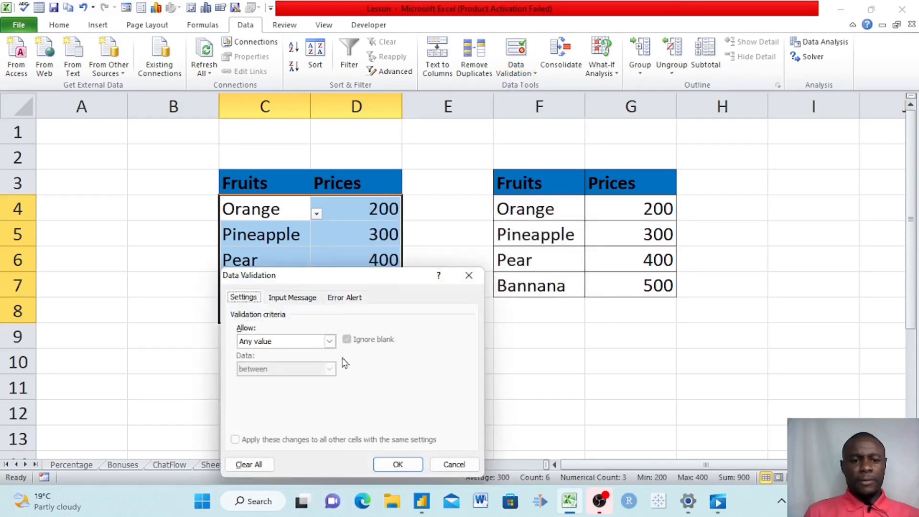
{"action": "left_click", "coordinate": [259, 464]}
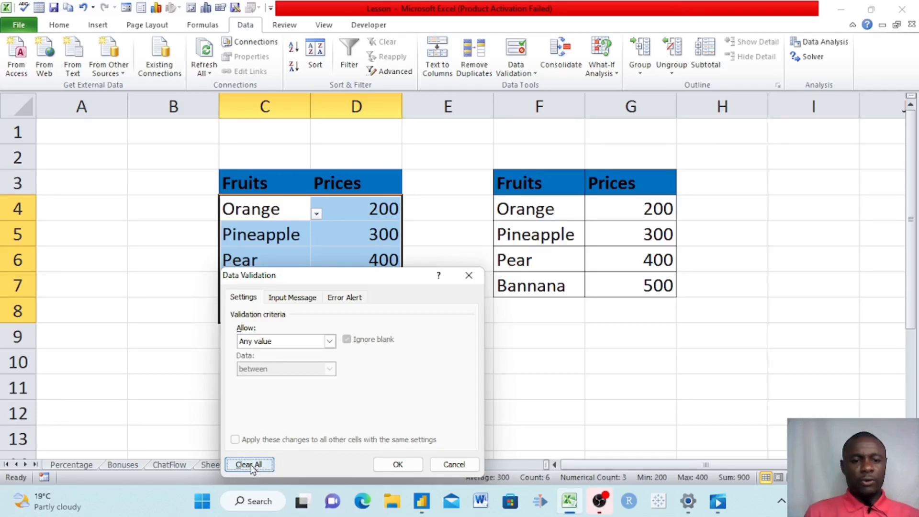
{"action": "left_click", "coordinate": [392, 467]}
- Check cells C5, D4, D5 and D6 to confirm no dropdowns remain
{"action": "left_click", "coordinate": [286, 234]}
{"action": "left_click", "coordinate": [365, 206]}
{"action": "left_click", "coordinate": [374, 236]}
{"action": "left_click", "coordinate": [336, 268]}
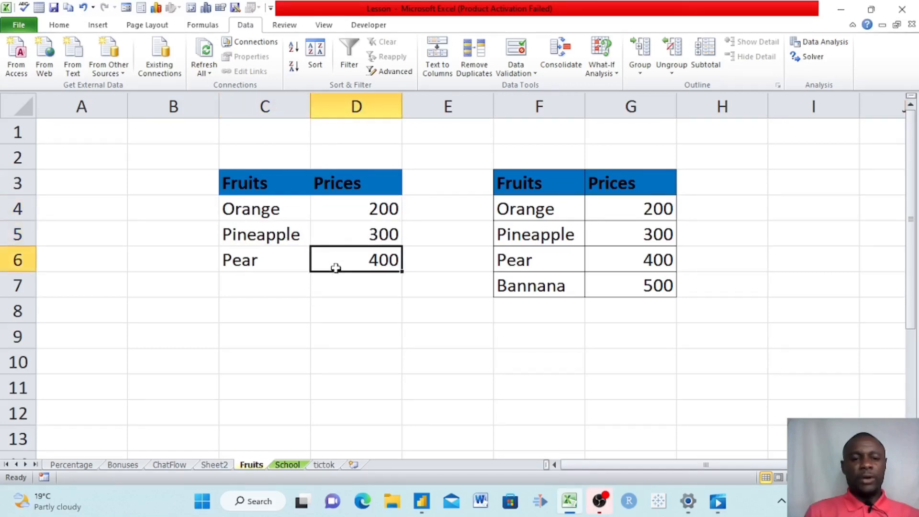
- Delete the fruit names in C4:C7
{"action": "left_click", "coordinate": [339, 289]}
{"action": "left_click", "coordinate": [244, 210]}
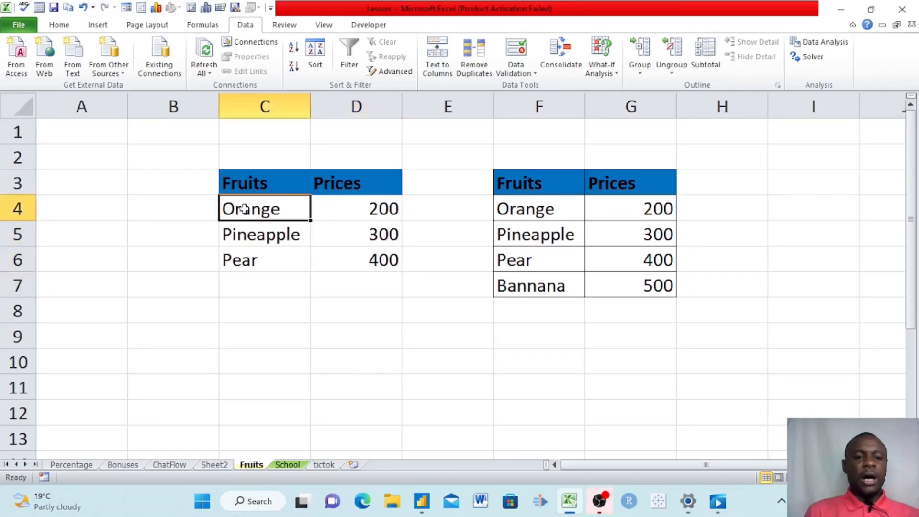
{"action": "left_click_drag", "start_coordinate": [244, 209], "coordinate": [239, 282]}
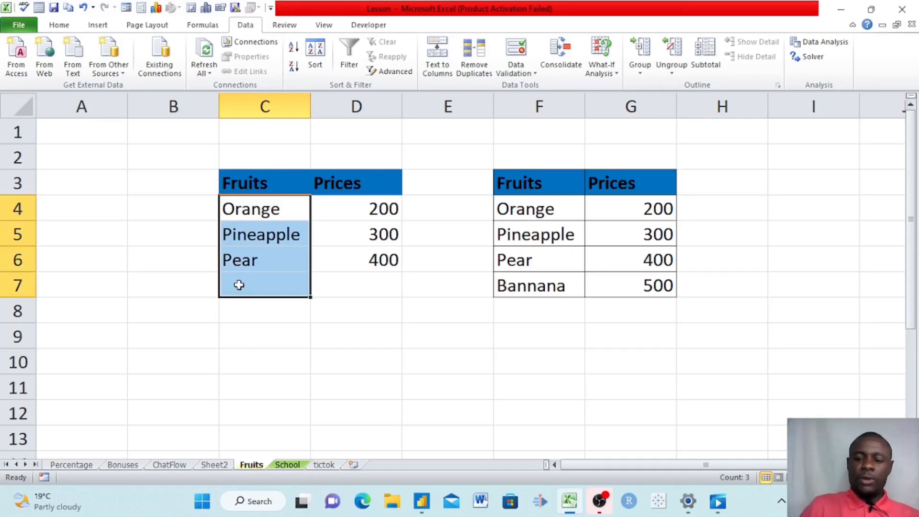
{"action": "key", "text": "Delete"}
- Delete the prices 200 to 400 in D4:D6
{"action": "left_click", "coordinate": [367, 210]}
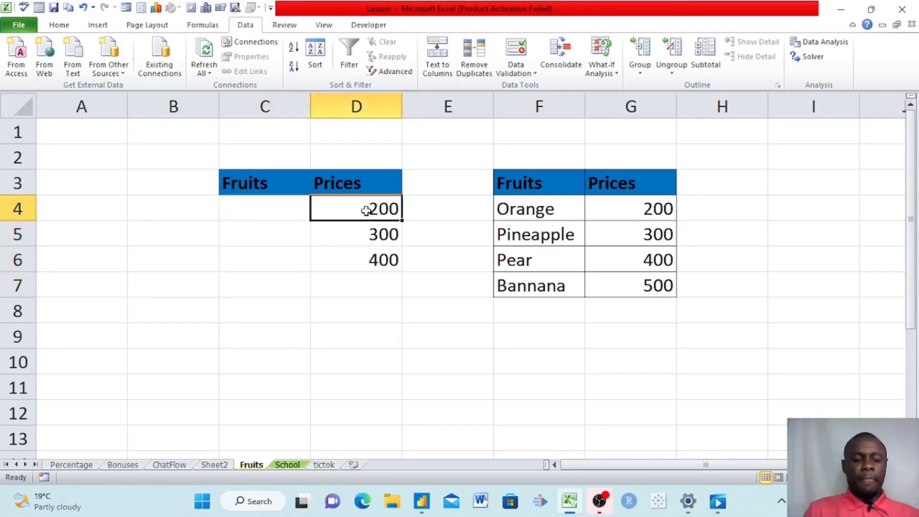
{"action": "left_click_drag", "start_coordinate": [366, 211], "coordinate": [373, 265]}
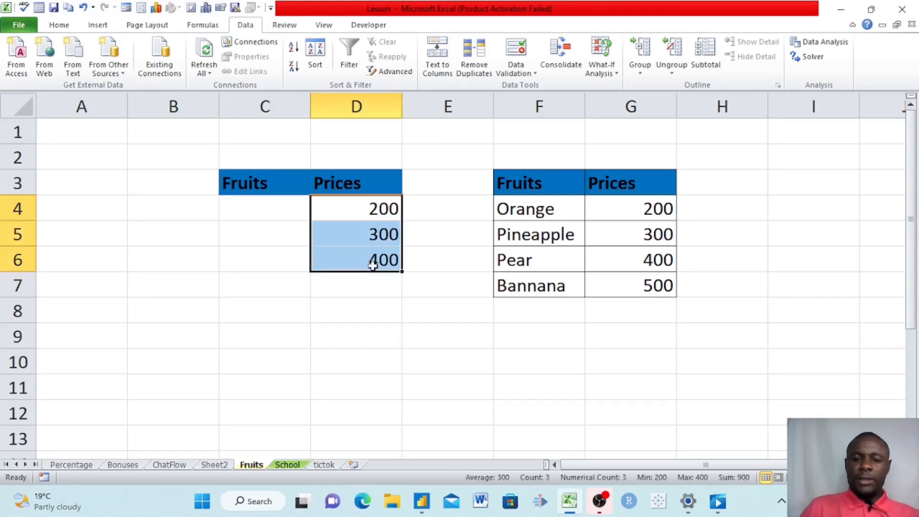
{"action": "key", "text": "Delete"}
{"action": "left_click", "coordinate": [468, 361]}
- Click through the reference list F4:G7: Orange, Pineapple, Pear, Bannana and prices 200-500
{"action": "left_click", "coordinate": [271, 215]}
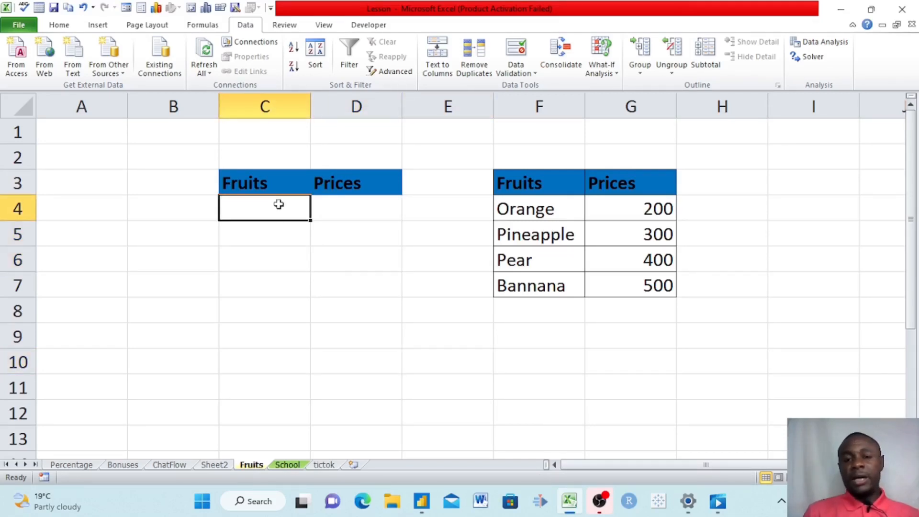
{"action": "left_click", "coordinate": [565, 208]}
{"action": "left_click", "coordinate": [664, 221]}
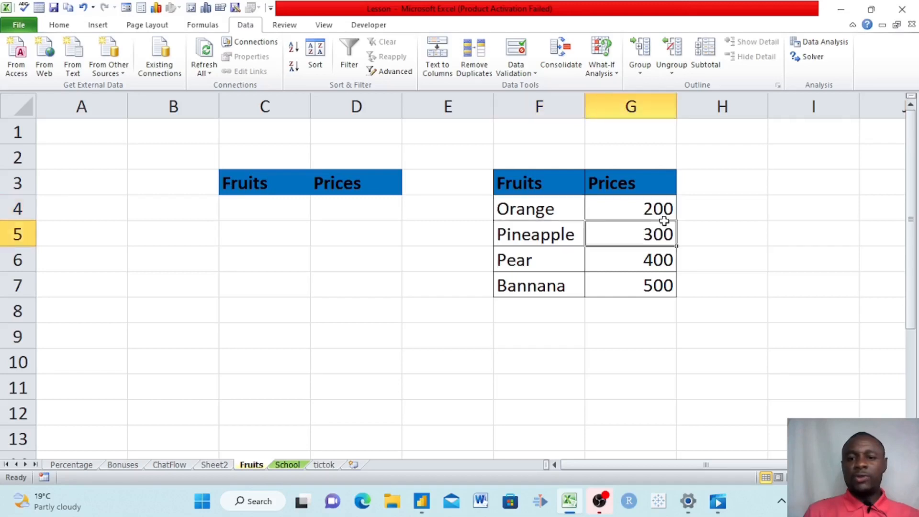
{"action": "left_click", "coordinate": [611, 205]}
{"action": "left_click", "coordinate": [538, 233]}
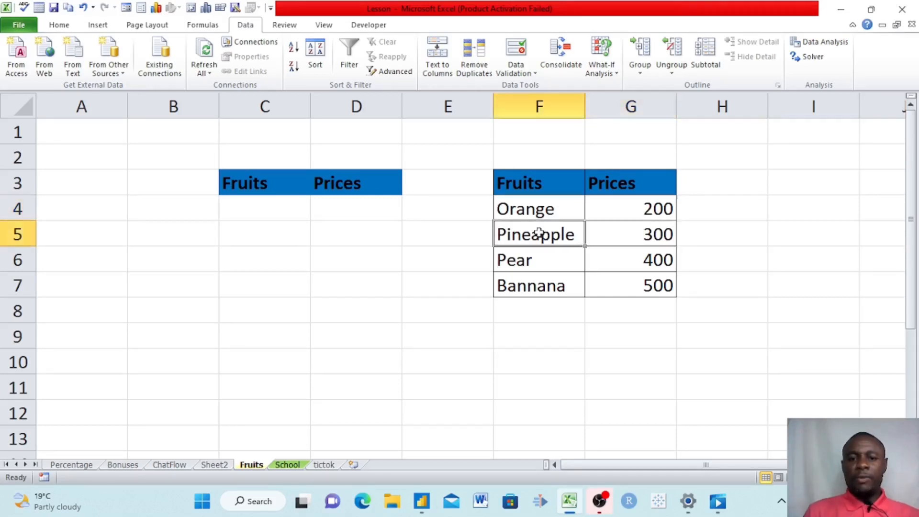
{"action": "left_click", "coordinate": [649, 232]}
{"action": "left_click", "coordinate": [527, 260]}
{"action": "left_click", "coordinate": [610, 260]}
{"action": "left_click", "coordinate": [511, 292]}
{"action": "left_click", "coordinate": [629, 283]}
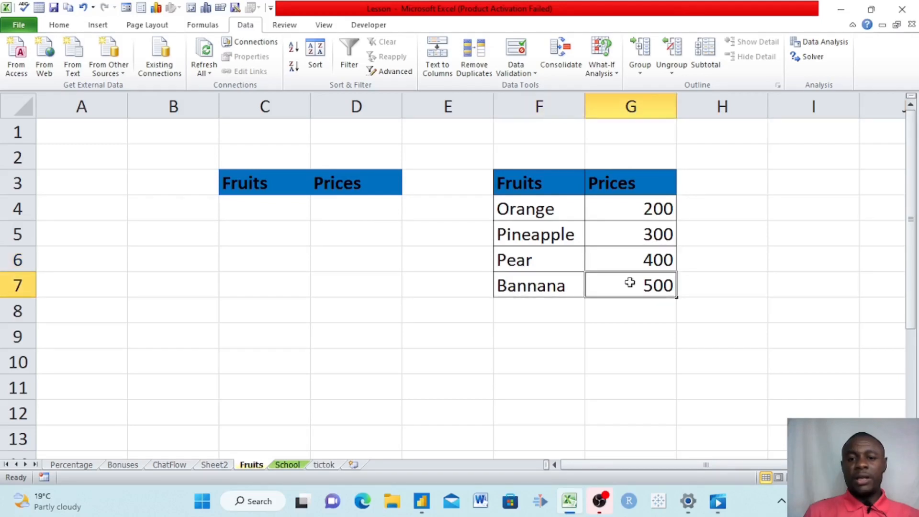
{"action": "left_click", "coordinate": [251, 207]}
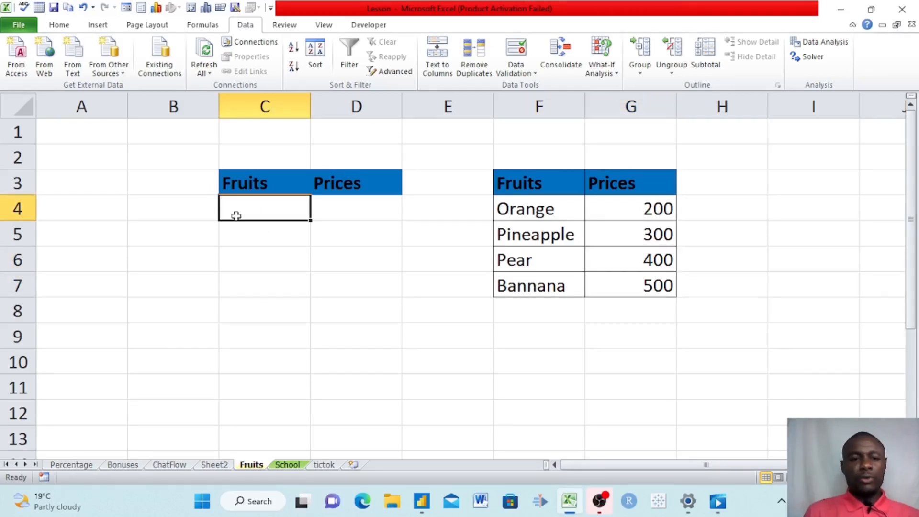
- Set C4:C8's validation to Allow List with source =$F$4:$F$7
{"action": "left_click_drag", "start_coordinate": [258, 207], "coordinate": [244, 302]}
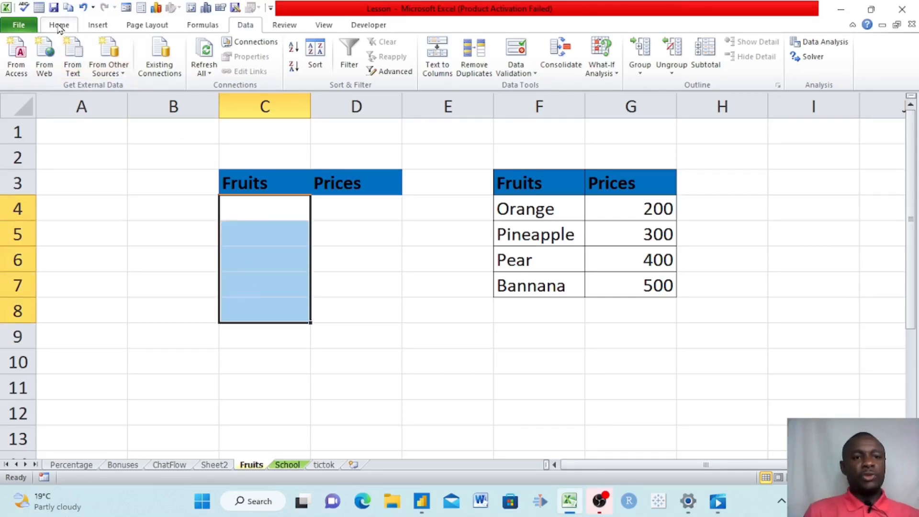
{"action": "left_click", "coordinate": [530, 74]}
{"action": "left_click", "coordinate": [550, 88]}
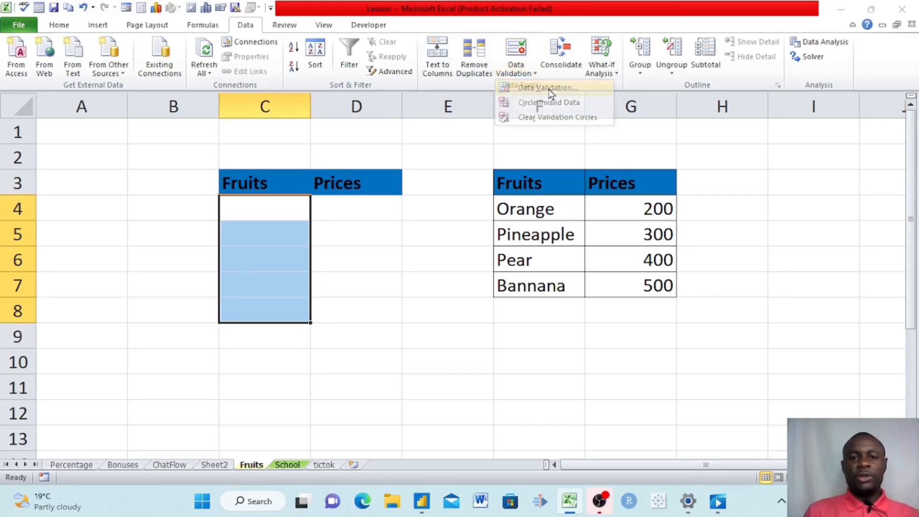
{"action": "left_click_drag", "start_coordinate": [399, 283], "coordinate": [572, 185]}
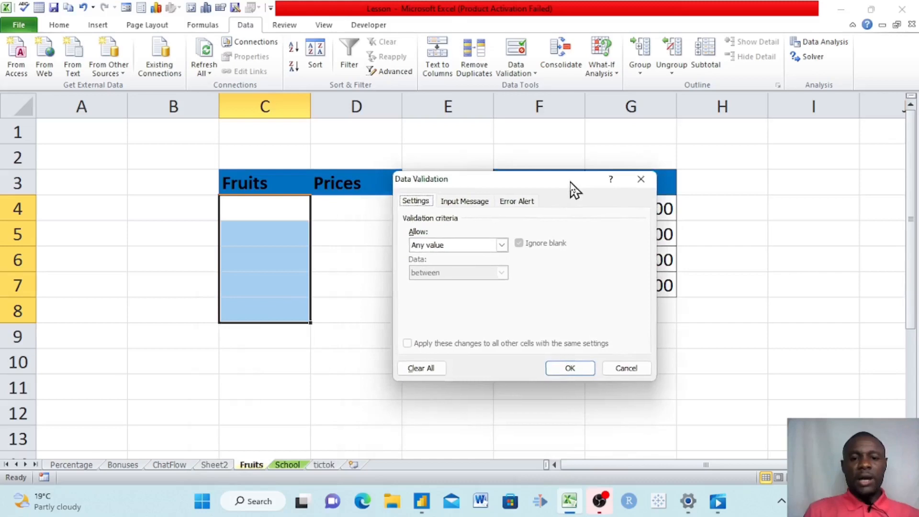
{"action": "left_click", "coordinate": [502, 244]}
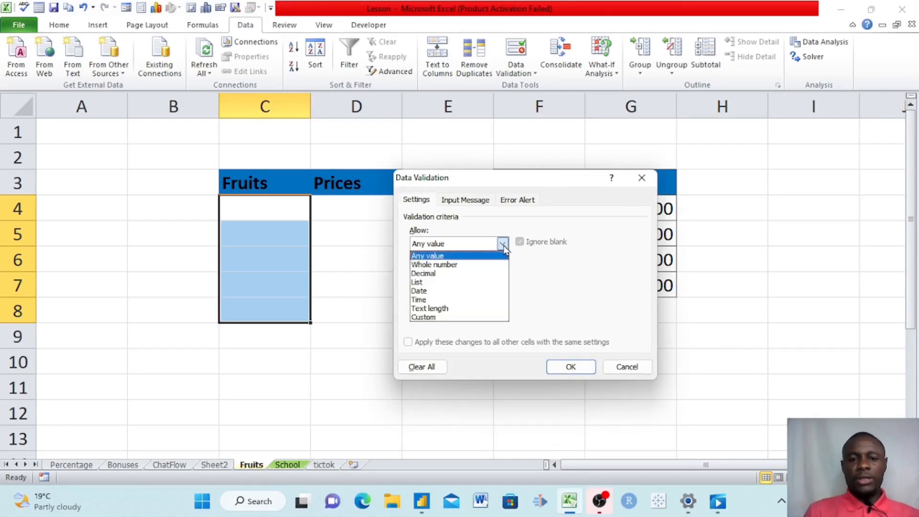
{"action": "left_click", "coordinate": [428, 285]}
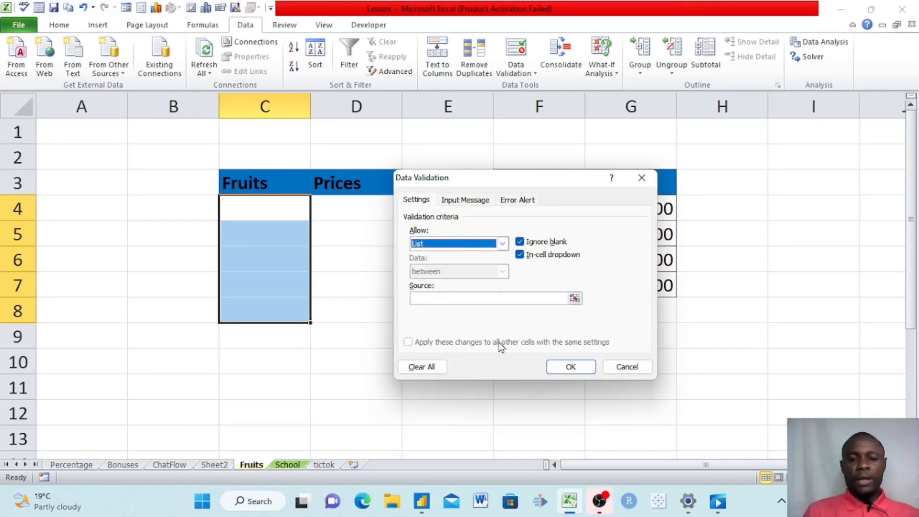
{"action": "left_click_drag", "start_coordinate": [569, 181], "coordinate": [356, 259]}
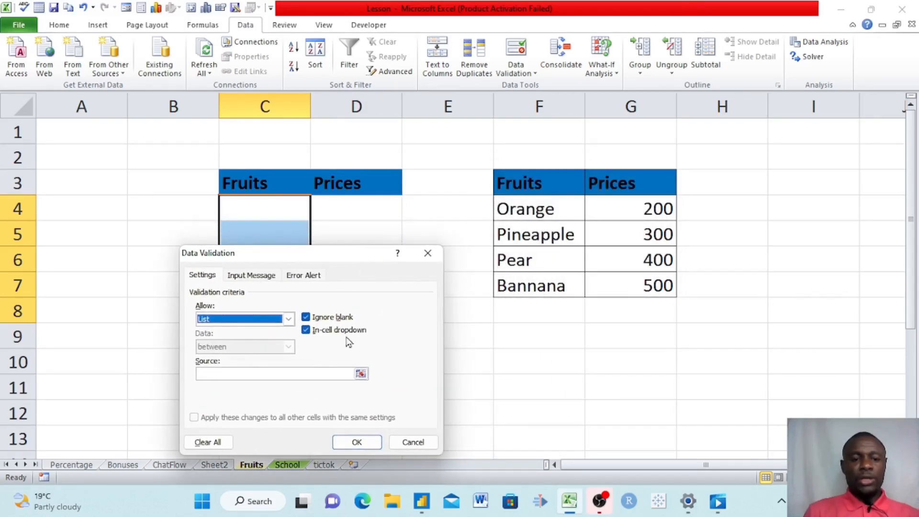
{"action": "left_click", "coordinate": [230, 373]}
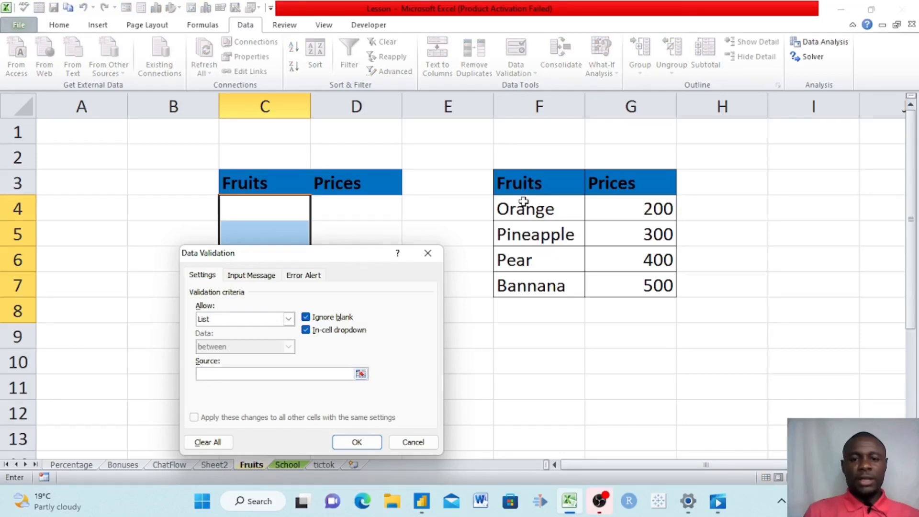
{"action": "left_click_drag", "start_coordinate": [525, 203], "coordinate": [518, 287]}
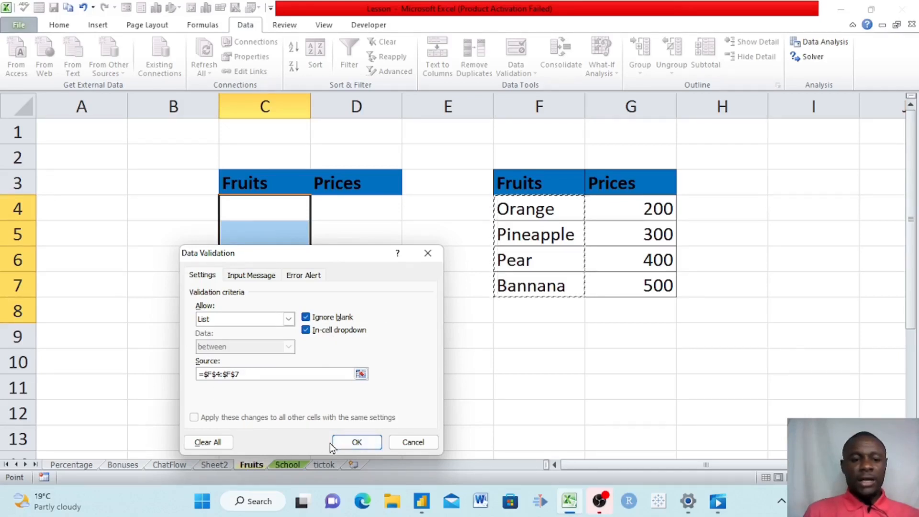
- Confirm the fruit list validation, then pick Orange and then Pineapple in C5's dropdown
{"action": "left_click", "coordinate": [354, 441]}
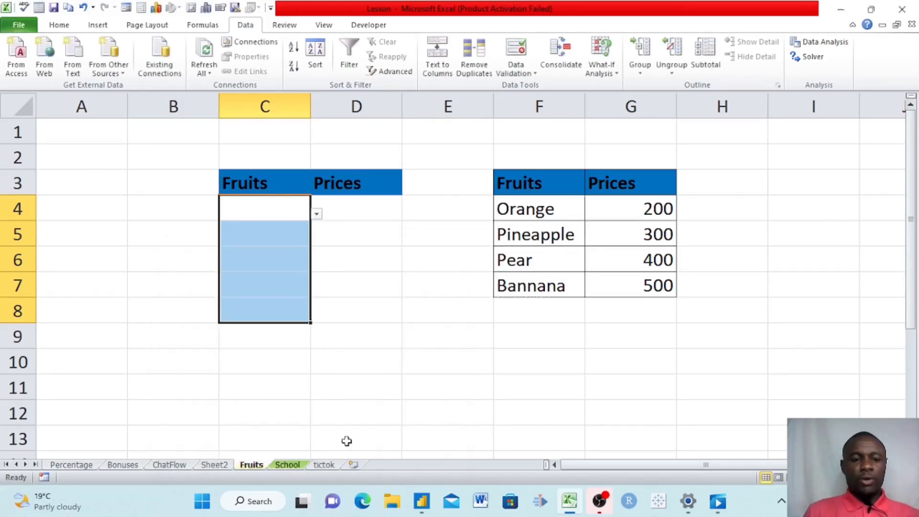
{"action": "left_click", "coordinate": [271, 236]}
{"action": "left_click", "coordinate": [316, 239]}
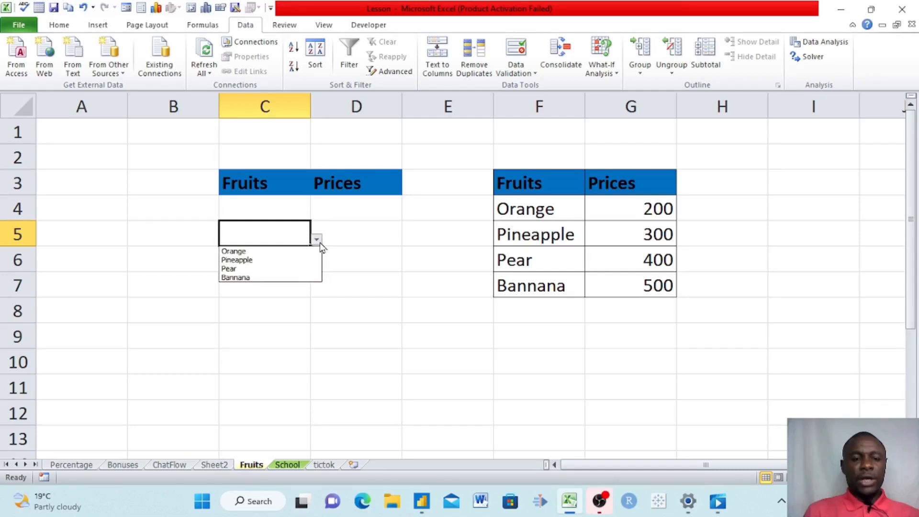
{"action": "left_click", "coordinate": [259, 251]}
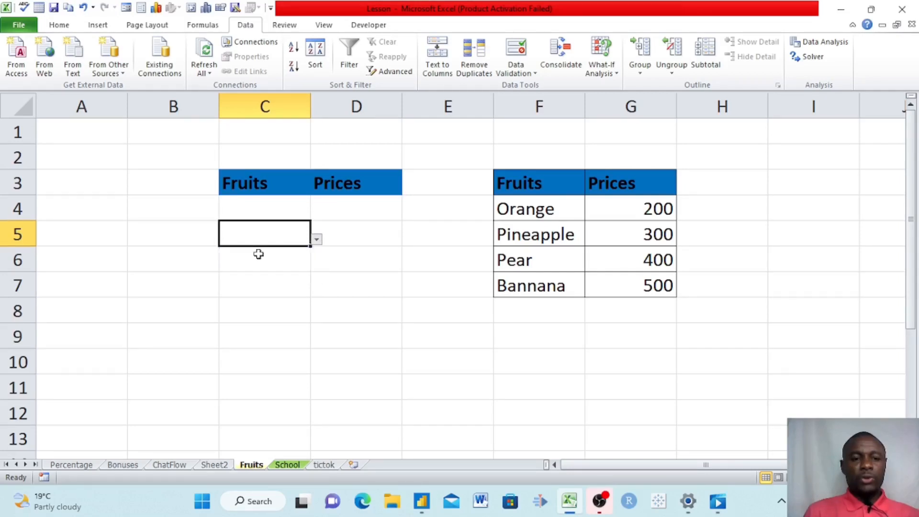
{"action": "left_click", "coordinate": [317, 239]}
{"action": "left_click", "coordinate": [253, 263]}
- Click through cells C6 to C9 to check the fruit dropdown
{"action": "left_click", "coordinate": [254, 263]}
{"action": "left_click", "coordinate": [272, 290]}
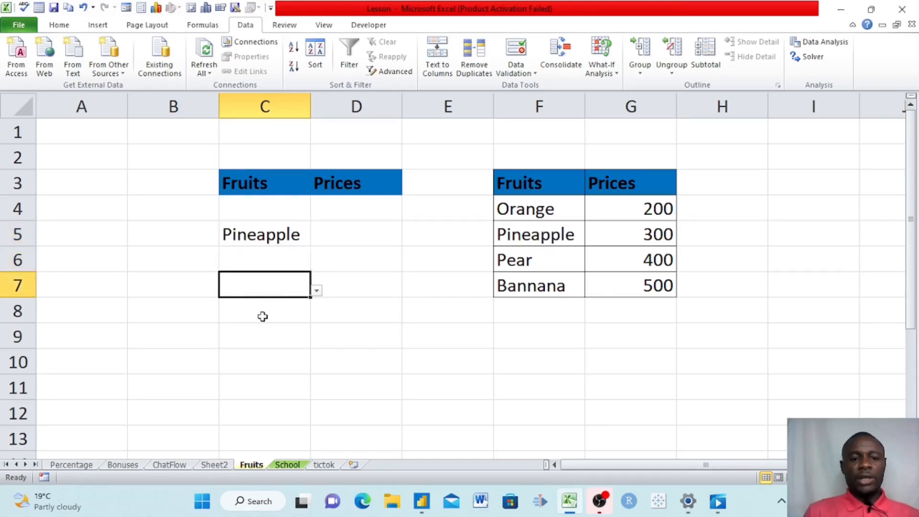
{"action": "left_click", "coordinate": [258, 317]}
{"action": "left_click", "coordinate": [267, 333]}
{"action": "left_click", "coordinate": [272, 309]}
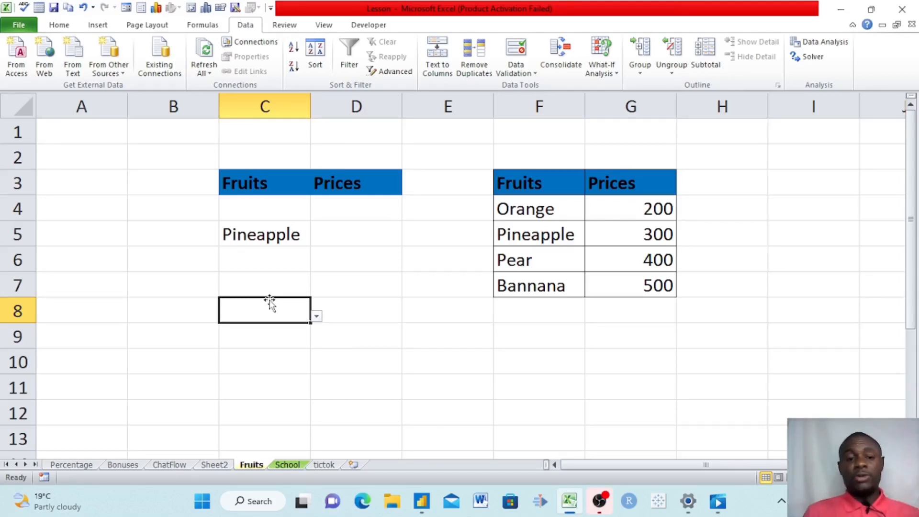
- Select the Prices cells D4:D8
{"action": "left_click", "coordinate": [344, 234]}
{"action": "left_click", "coordinate": [347, 207]}
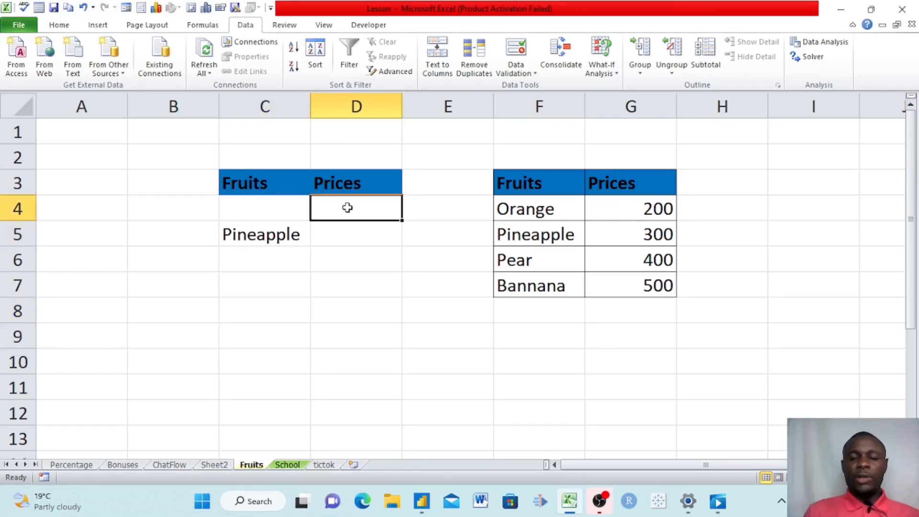
{"action": "left_click_drag", "start_coordinate": [348, 208], "coordinate": [331, 297]}
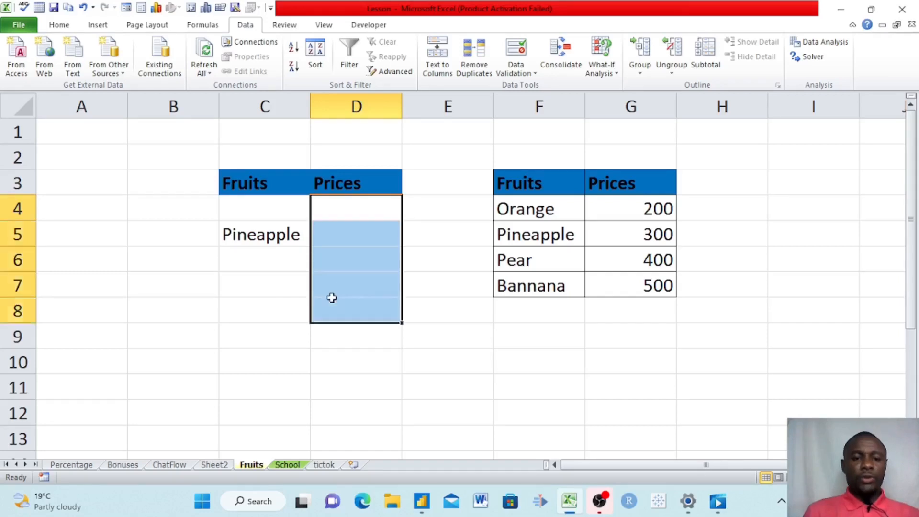
{"action": "left_click", "coordinate": [273, 301]}
{"action": "left_click", "coordinate": [281, 336]}
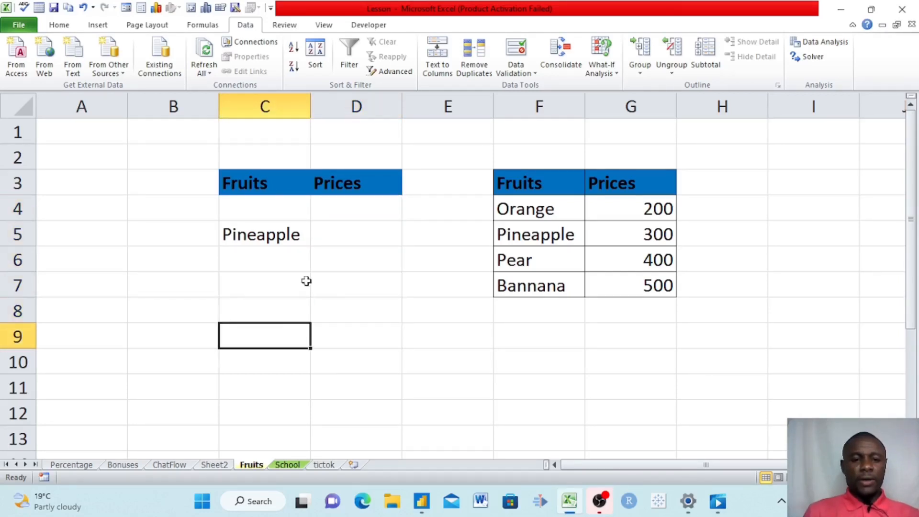
{"action": "left_click", "coordinate": [287, 309]}
{"action": "left_click_drag", "start_coordinate": [365, 206], "coordinate": [358, 298]}
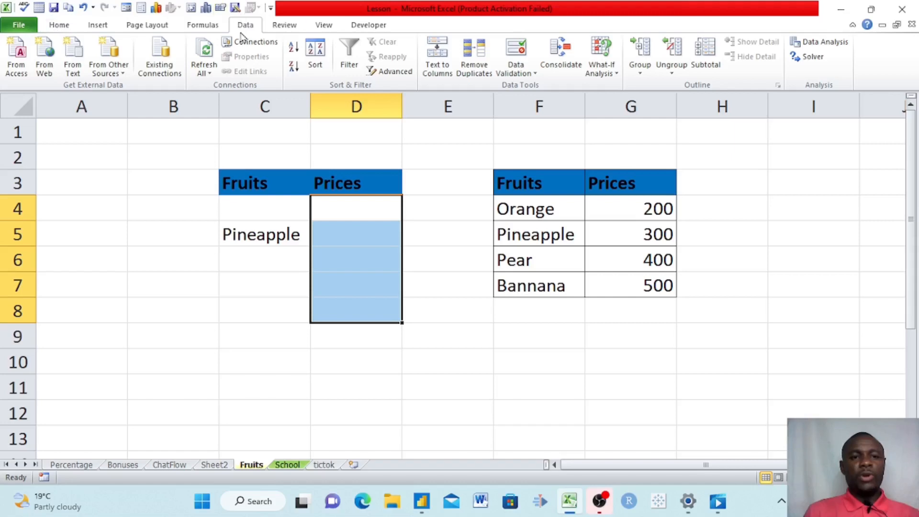
- Give D4:D8 a List validation sourced from the prices =$G$4:$G$7
{"action": "left_click", "coordinate": [526, 74]}
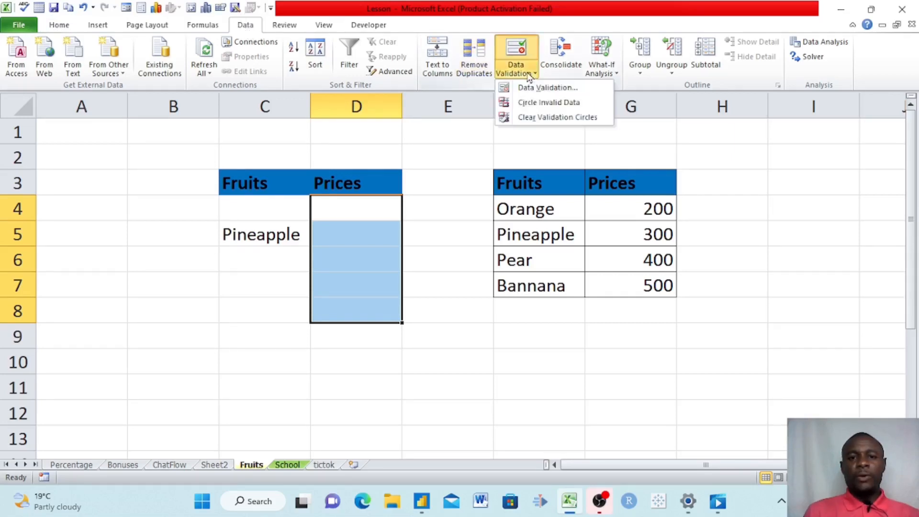
{"action": "left_click", "coordinate": [535, 87]}
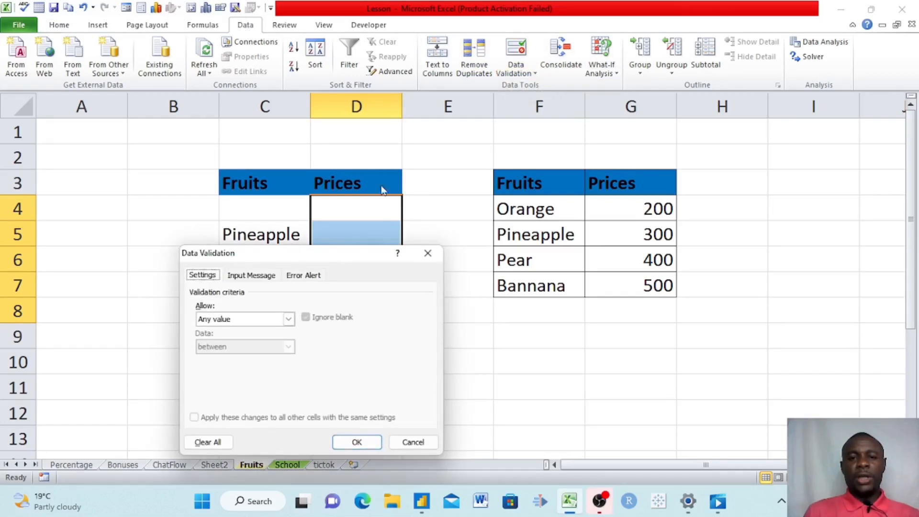
{"action": "left_click", "coordinate": [289, 320]}
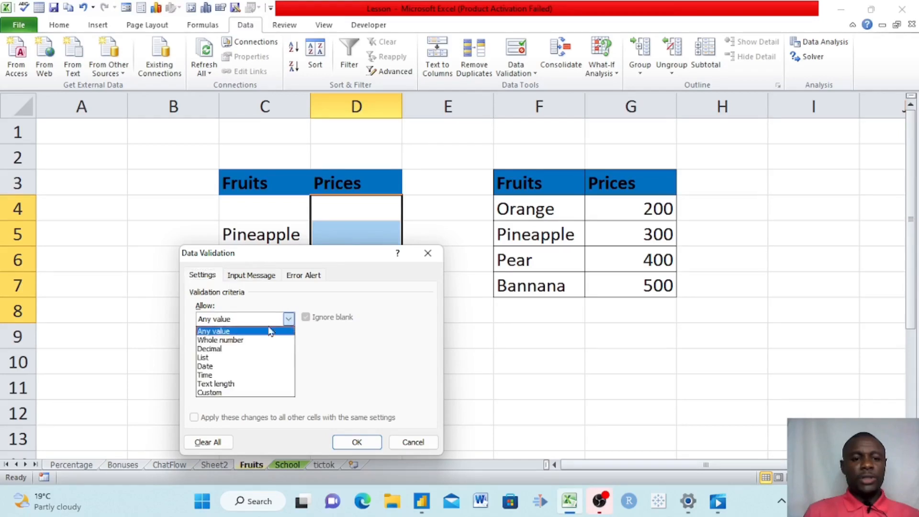
{"action": "left_click", "coordinate": [234, 359]}
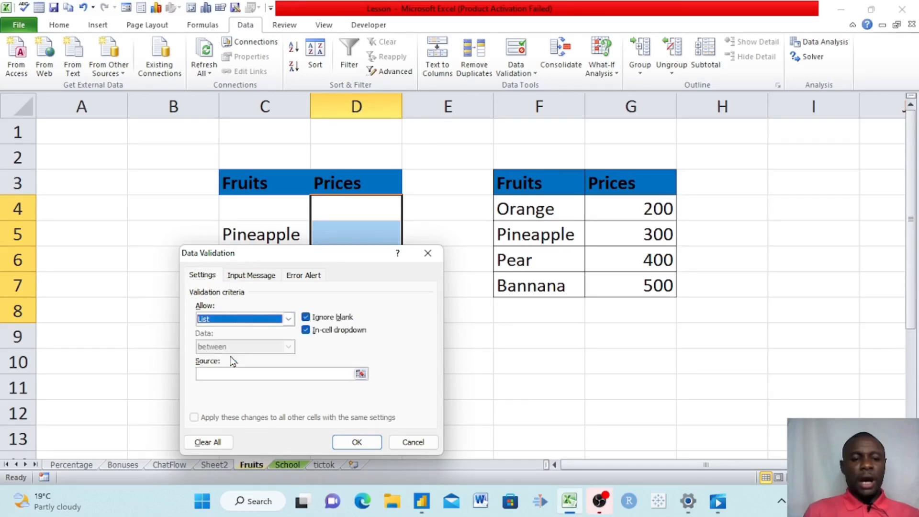
{"action": "left_click", "coordinate": [273, 375]}
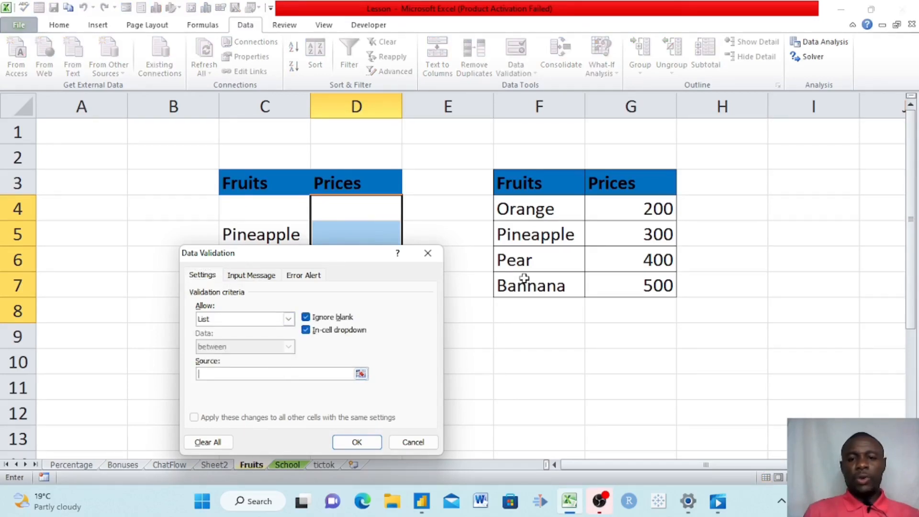
{"action": "left_click_drag", "start_coordinate": [641, 208], "coordinate": [646, 279]}
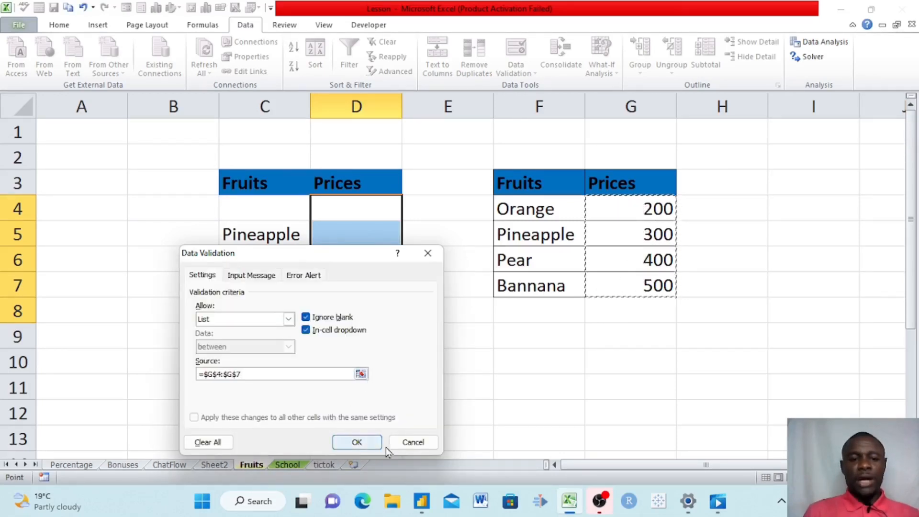
{"action": "left_click", "coordinate": [356, 443]}
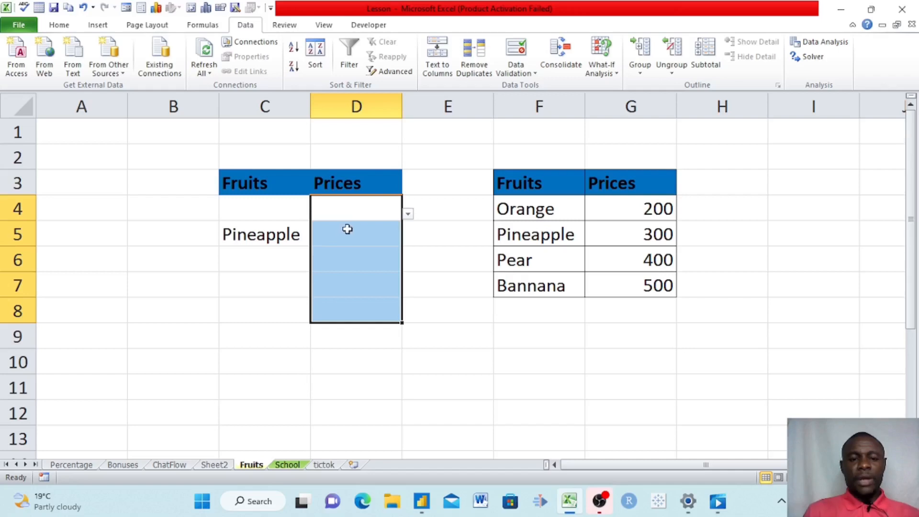
- Pick Orange in C4 and 200 in D4 from their dropdowns
{"action": "left_click", "coordinate": [348, 227]}
{"action": "left_click", "coordinate": [359, 204]}
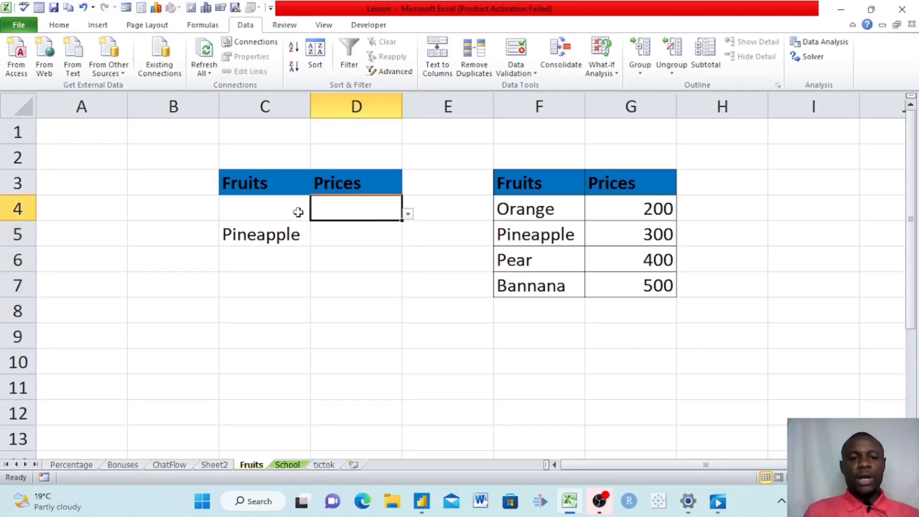
{"action": "left_click", "coordinate": [283, 207]}
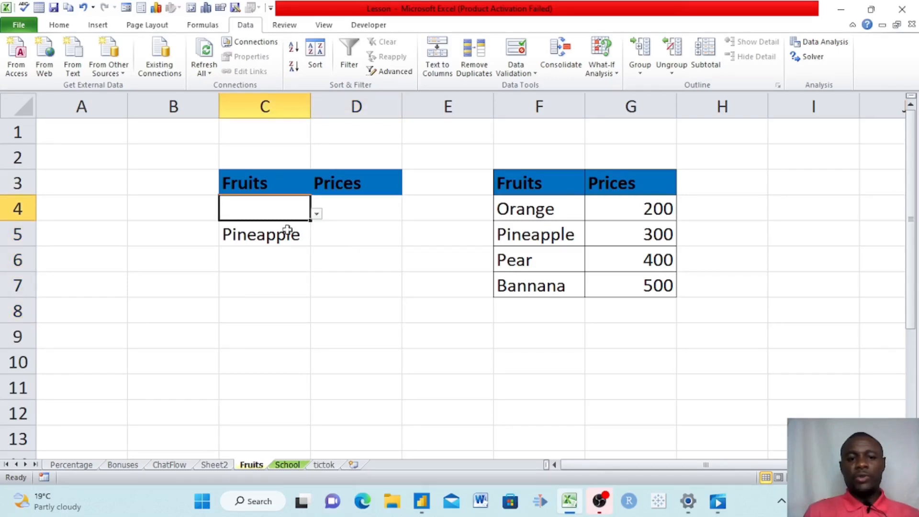
{"action": "left_click", "coordinate": [318, 214]}
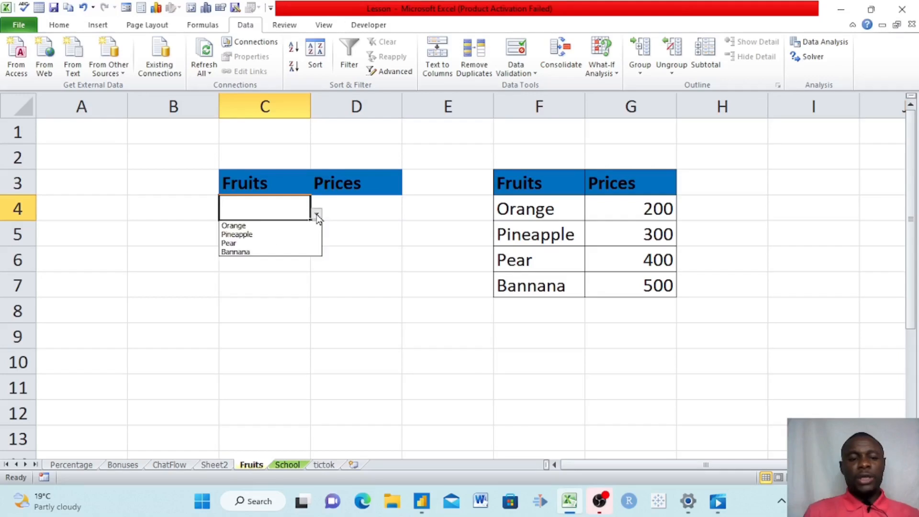
{"action": "left_click", "coordinate": [239, 225]}
{"action": "left_click", "coordinate": [370, 208]}
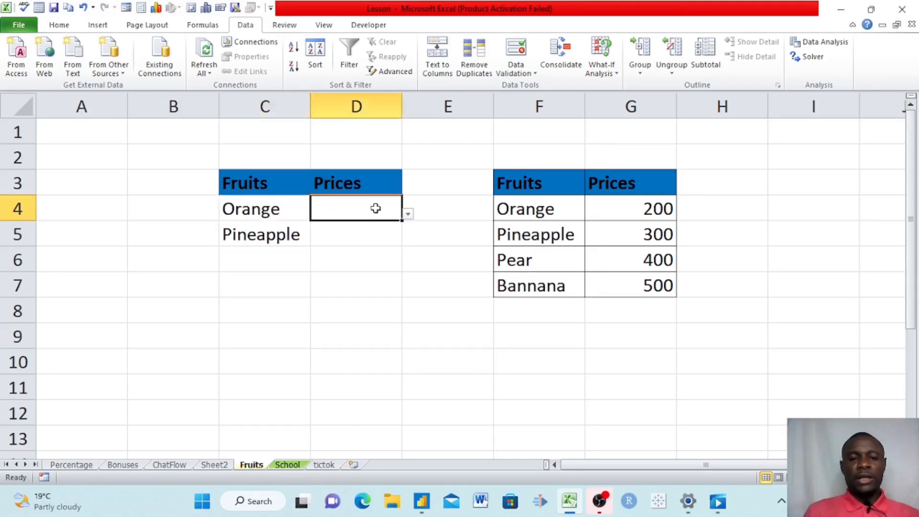
{"action": "left_click", "coordinate": [407, 215]}
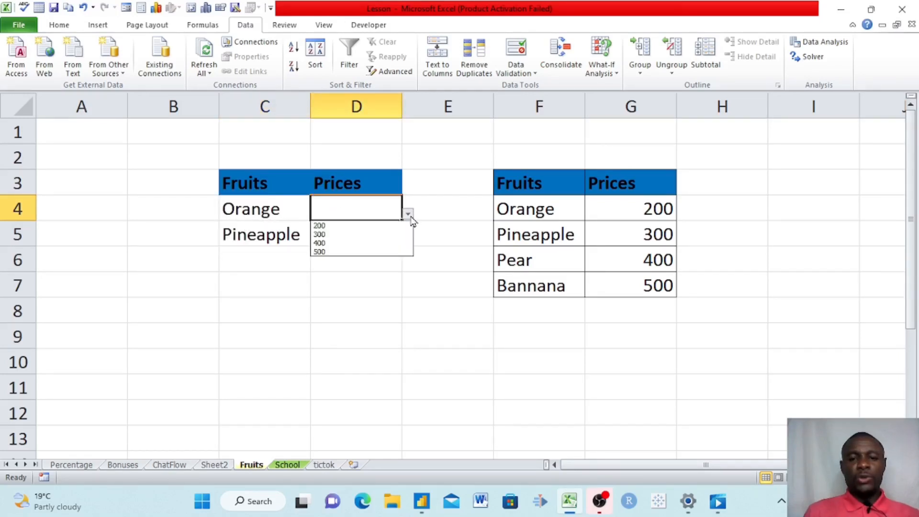
{"action": "left_click", "coordinate": [370, 226]}
- Choose 300 from D5's dropdown for Pineapple, then select fruit cells C4:C7
{"action": "left_click", "coordinate": [265, 238]}
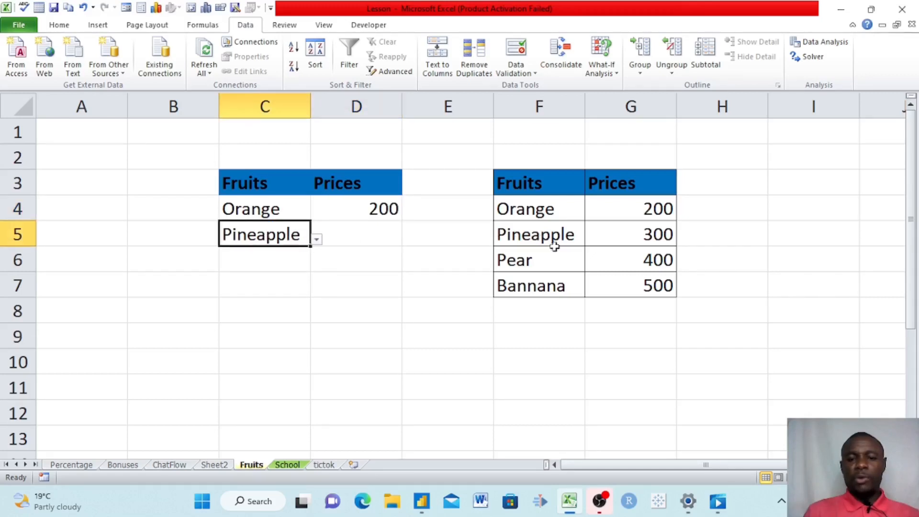
{"action": "left_click", "coordinate": [396, 243]}
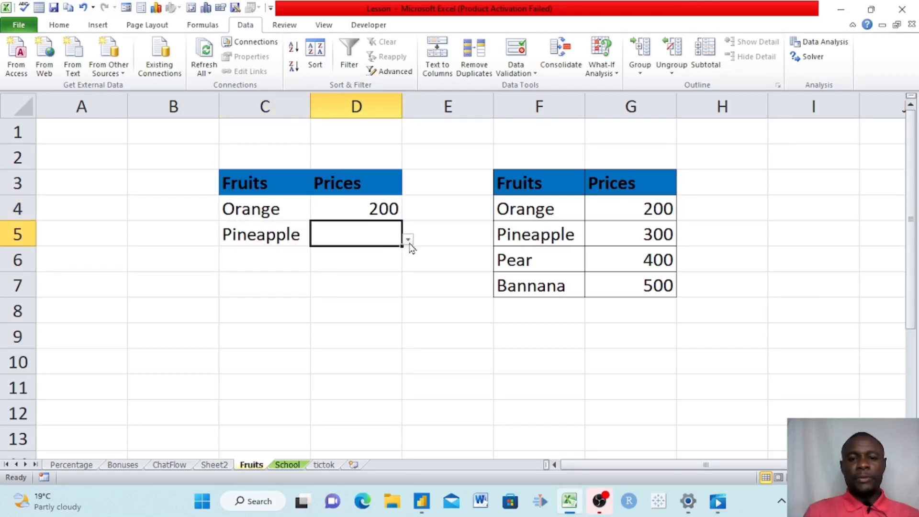
{"action": "left_click", "coordinate": [408, 239]}
{"action": "left_click", "coordinate": [349, 259]}
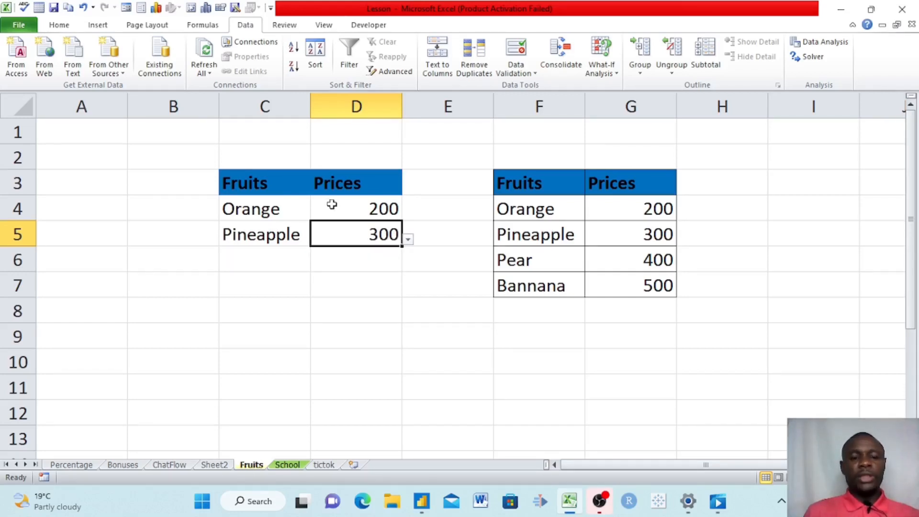
{"action": "left_click", "coordinate": [288, 209]}
{"action": "mouse_move", "coordinate": [287, 209]}
{"action": "left_mouse_down"}
{"action": "mouse_move", "coordinate": [263, 299]}
{"action": "mouse_move", "coordinate": [263, 285]}
{"action": "left_mouse_up"}
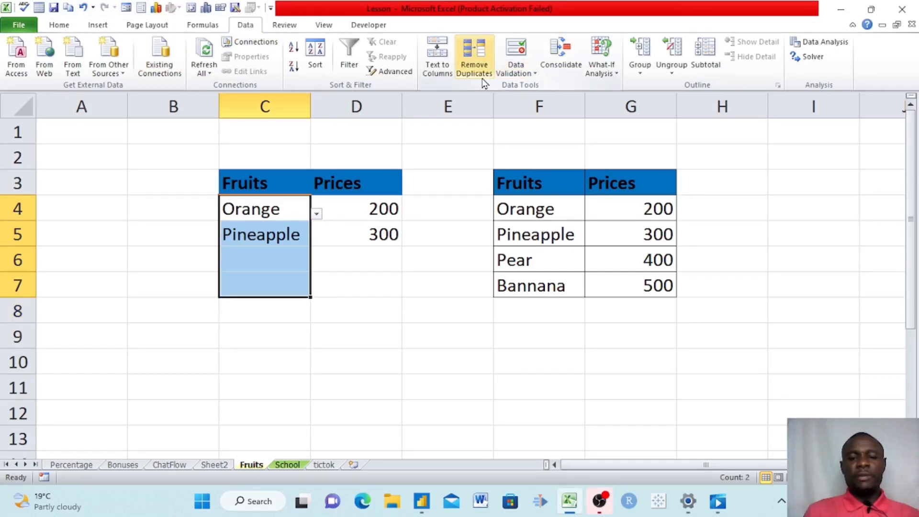
- Set the fruit cells' Error Alert style to Stop in Data Validation
{"action": "left_click", "coordinate": [521, 74]}
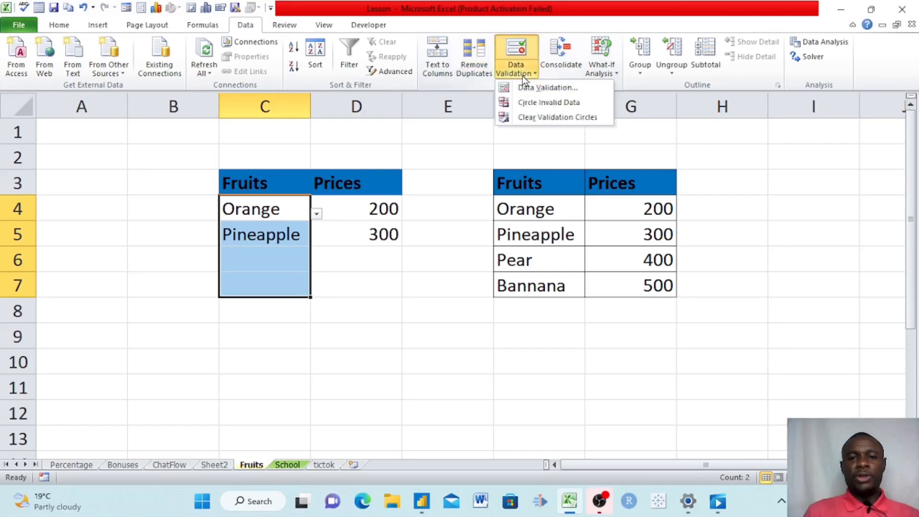
{"action": "left_click", "coordinate": [551, 89]}
{"action": "left_click_drag", "start_coordinate": [302, 262], "coordinate": [391, 237]}
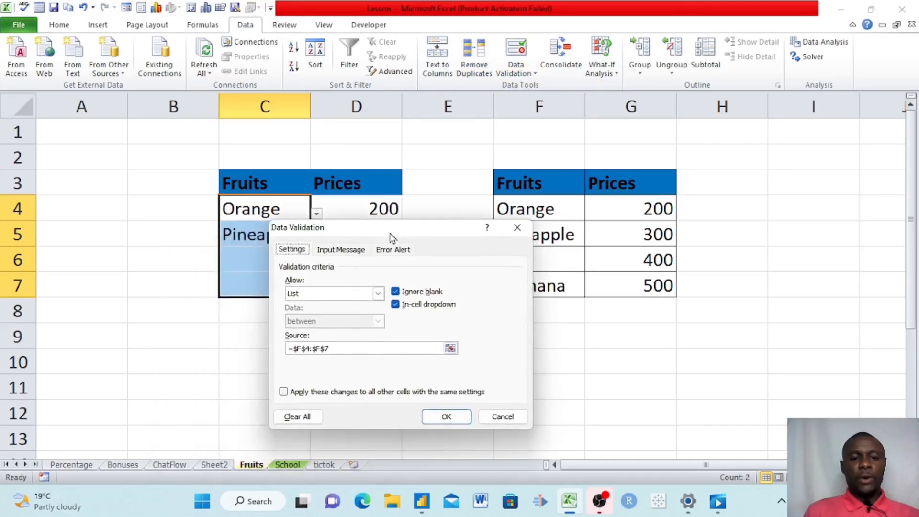
{"action": "left_click", "coordinate": [335, 254]}
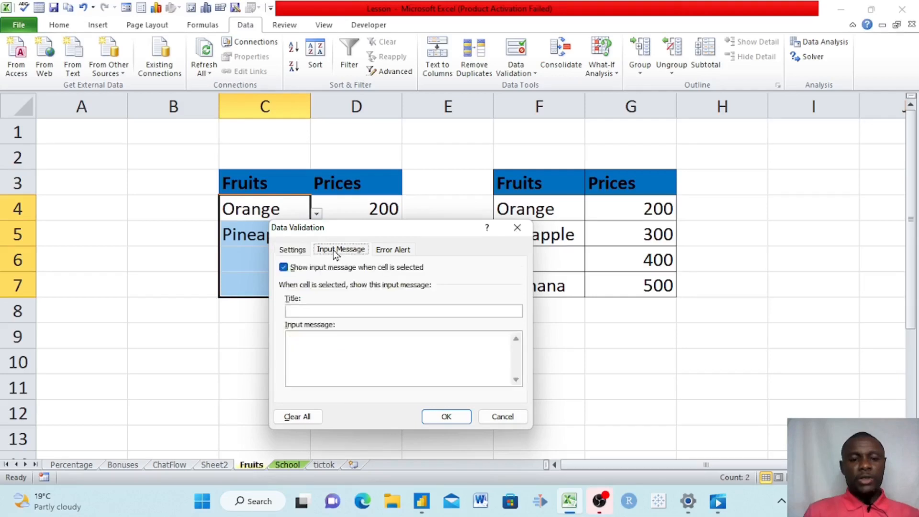
{"action": "left_click", "coordinate": [395, 250]}
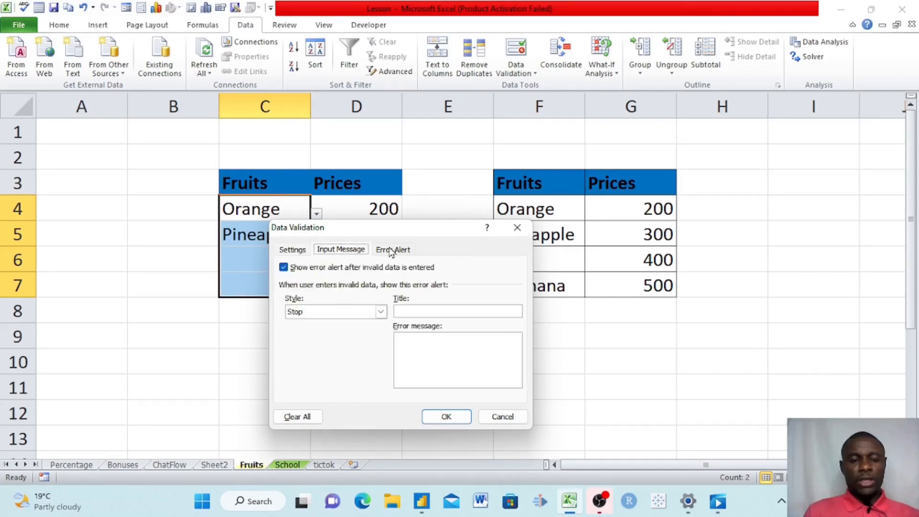
{"action": "left_click", "coordinate": [381, 312]}
{"action": "left_click", "coordinate": [301, 327]}
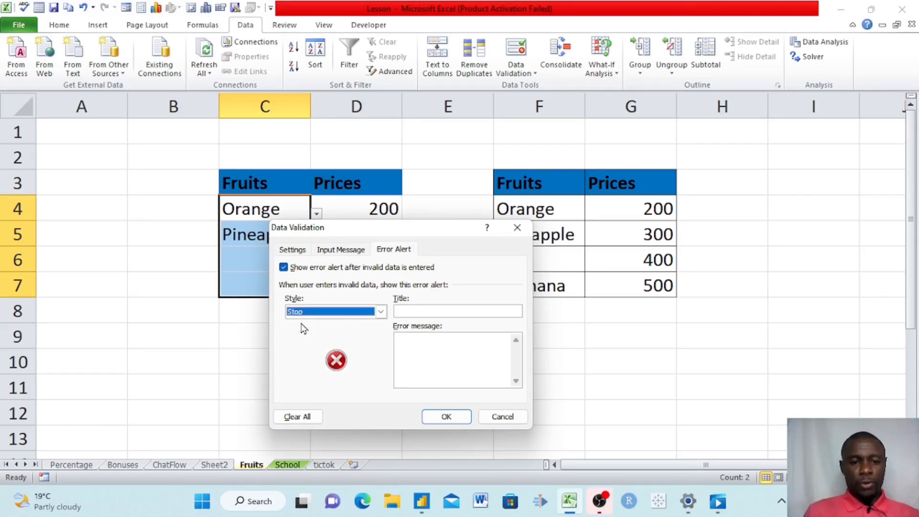
- Enter alert title 'Wait' and error message 'Please repeat', then confirm
{"action": "left_click", "coordinate": [419, 314]}
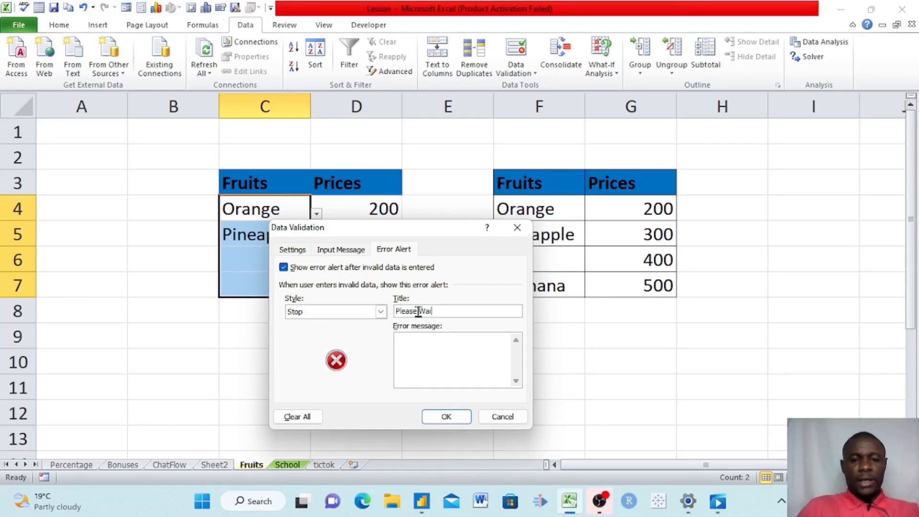
{"action": "key", "text": "BackSpace"}
{"action": "key", "text": "BackSpace"}
{"action": "key", "text": "BackSpace"}
{"action": "key", "text": "BackSpace"}
{"action": "key", "text": "BackSpace"}
{"action": "key", "text": "BackSpace"}
{"action": "key", "text": "BackSpace"}
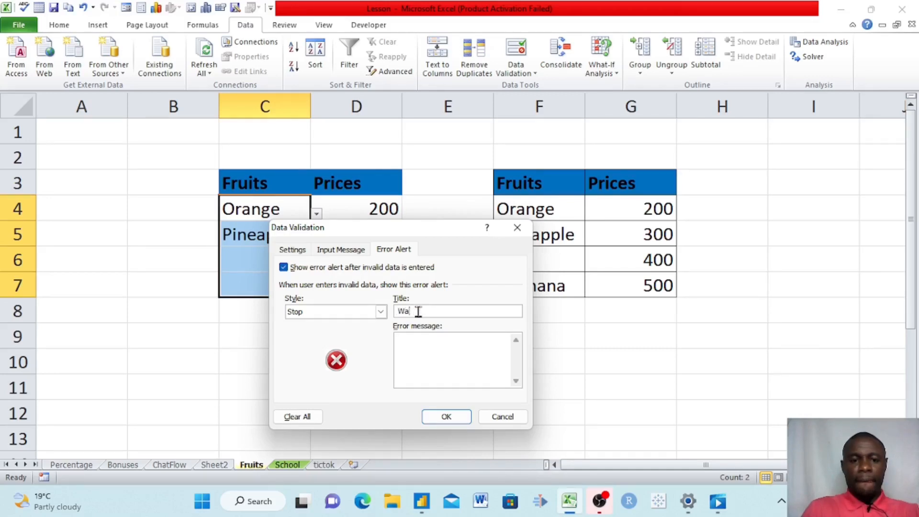
{"action": "left_click", "coordinate": [436, 349]}
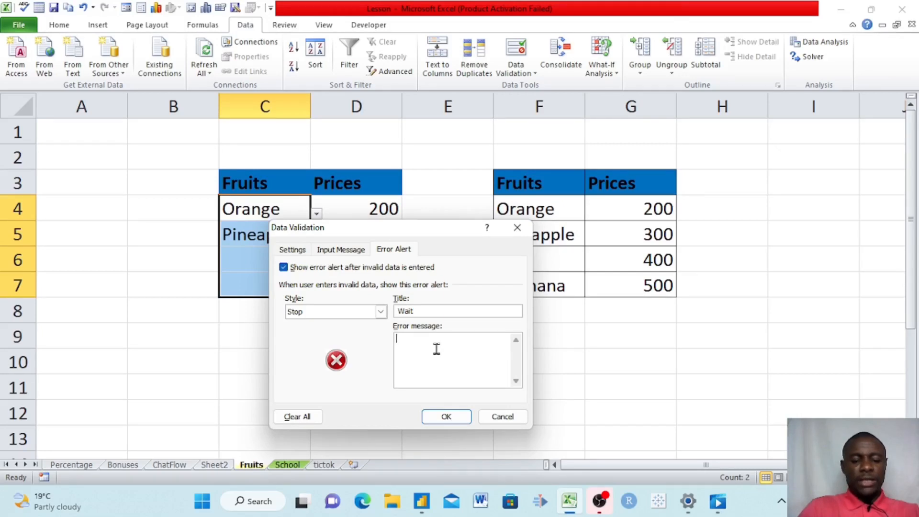
{"action": "type", "text": "Please"}
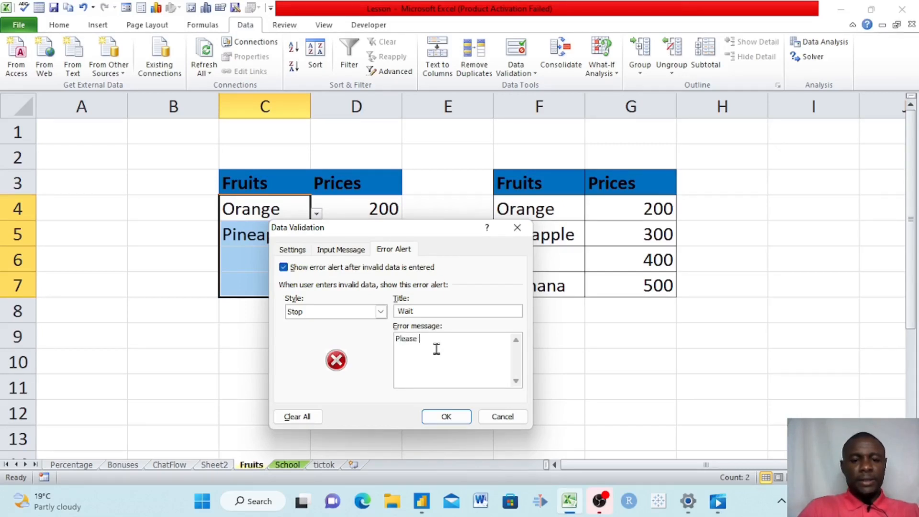
{"action": "type", "text": " repeat"}
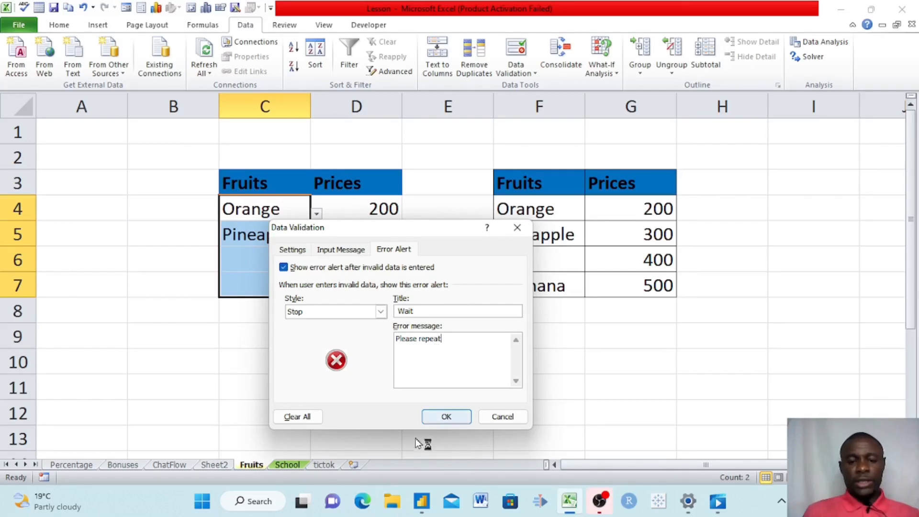
{"action": "left_click", "coordinate": [441, 417]}
- Choose Pineapple for C4 from its dropdown
{"action": "left_click", "coordinate": [276, 209]}
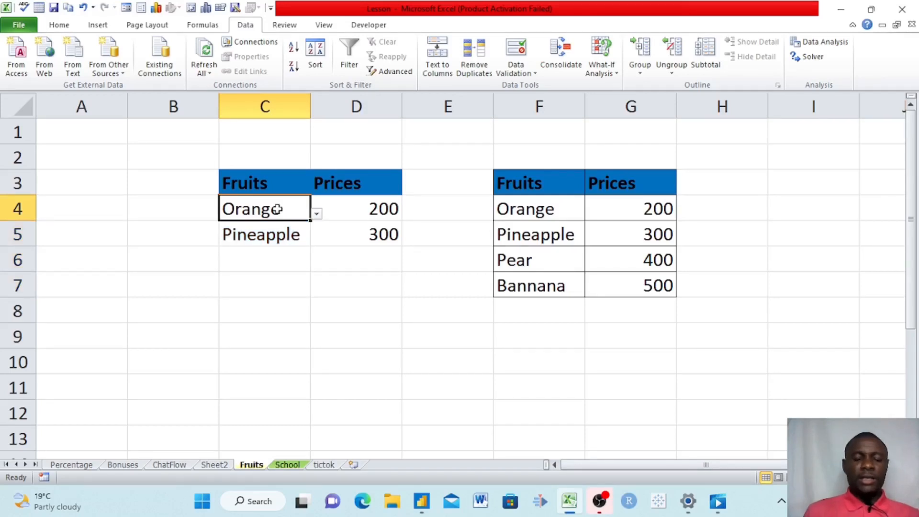
{"action": "left_click", "coordinate": [317, 214]}
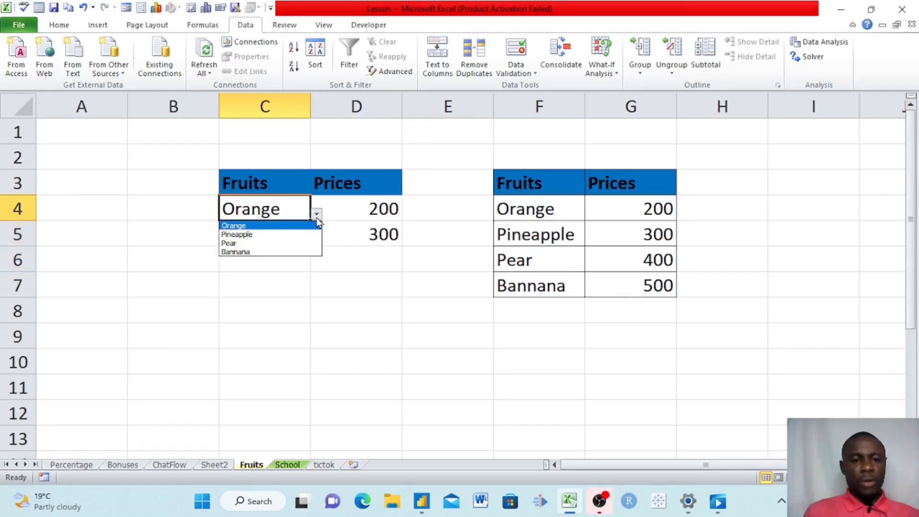
{"action": "left_click", "coordinate": [267, 234]}
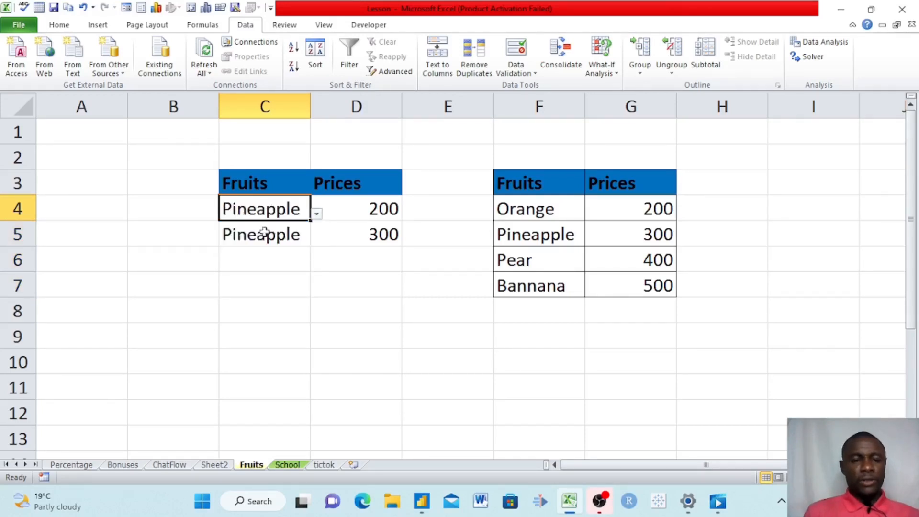
- Replace C4's text with the invalid entry 'cocoya' and submit it
{"action": "double_click", "coordinate": [280, 211]}
{"action": "key", "text": "End"}
{"action": "key", "text": "BackSpace"}
{"action": "key", "text": "BackSpace"}
{"action": "key", "text": "BackSpace"}
{"action": "key", "text": "BackSpace"}
{"action": "key", "text": "BackSpace"}
{"action": "key", "text": "BackSpace"}
{"action": "key", "text": "BackSpace"}
{"action": "key", "text": "BackSpace"}
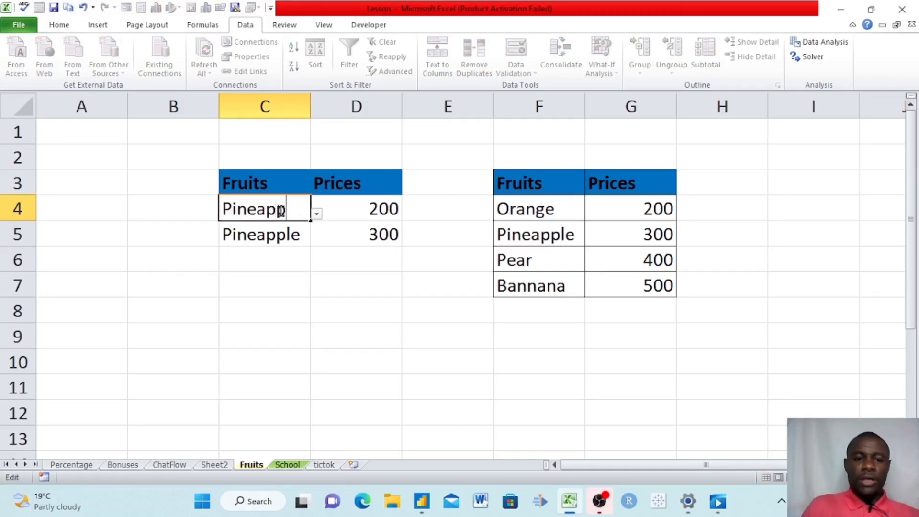
{"action": "key", "text": "BackSpace"}
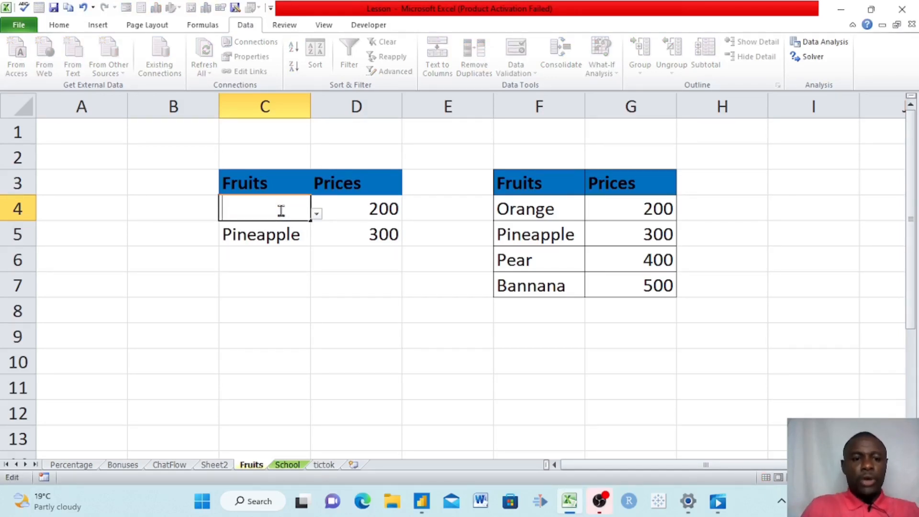
{"action": "type", "text": "coc"}
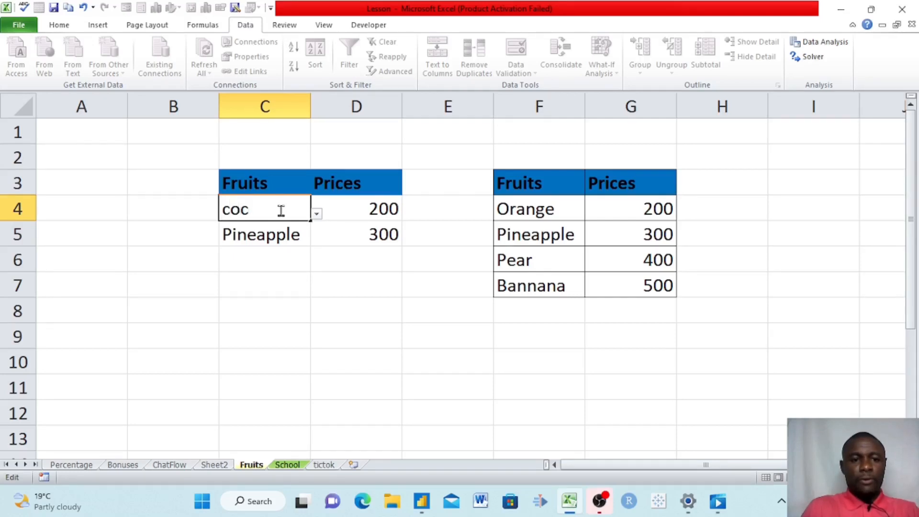
{"action": "type", "text": "oya"}
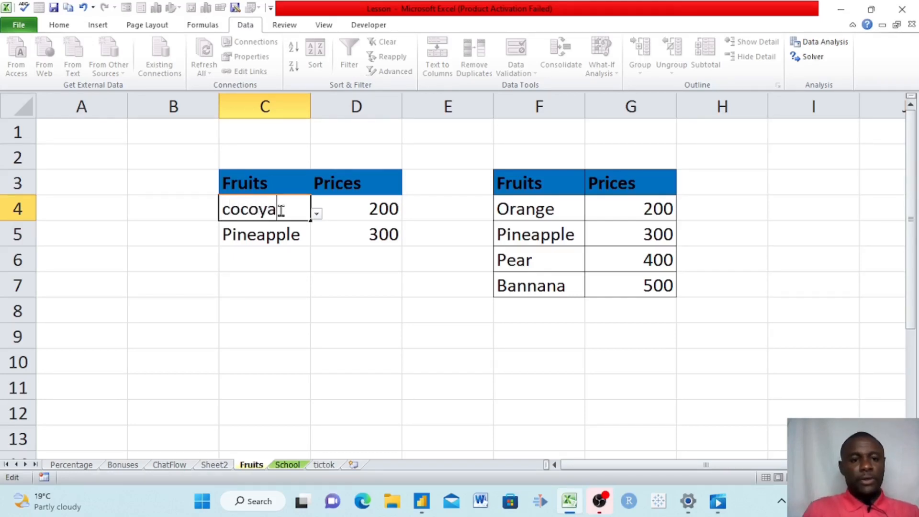
{"action": "key", "text": "Return"}
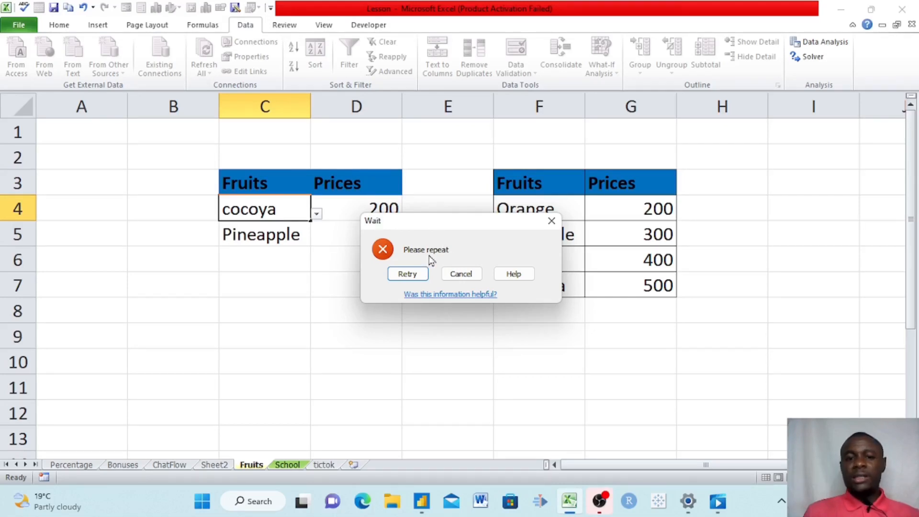
- Retry and resubmit 'cocoya', then cancel so C4 reverts to Pineapple
{"action": "left_click", "coordinate": [405, 277]}
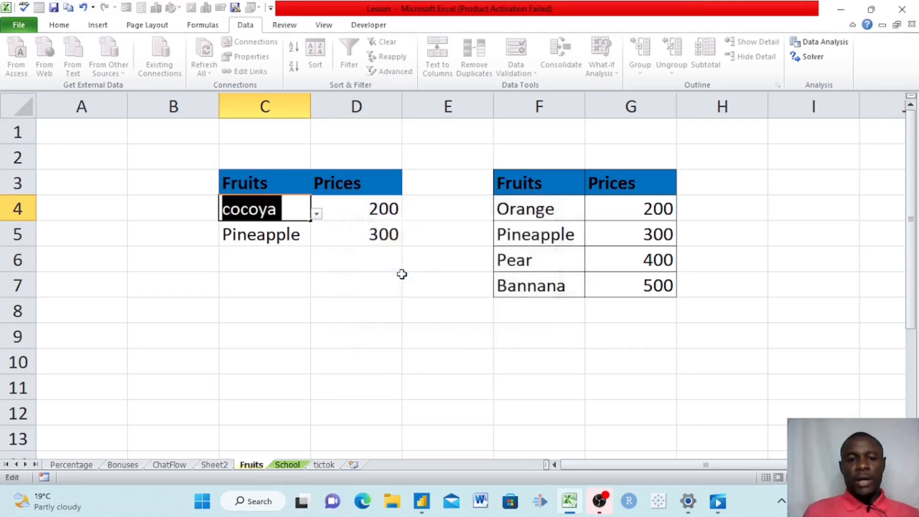
{"action": "key", "text": "Return"}
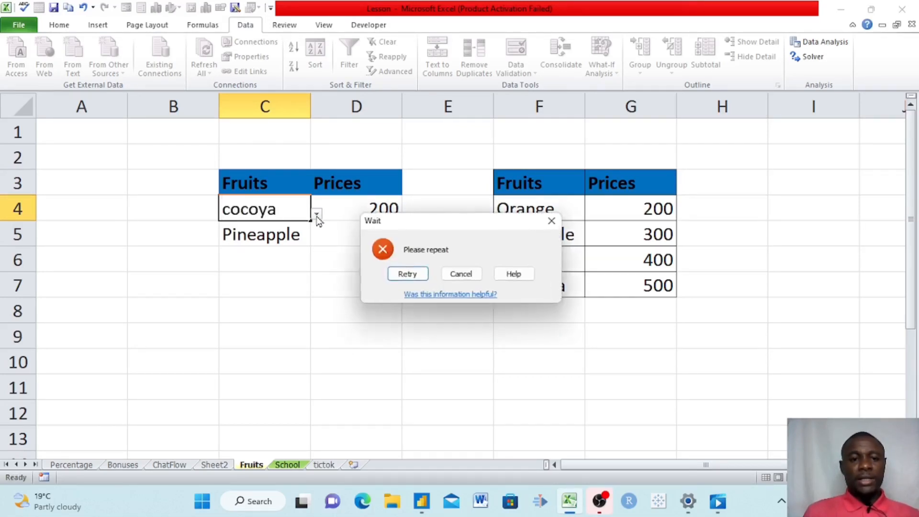
{"action": "left_click", "coordinate": [455, 275]}
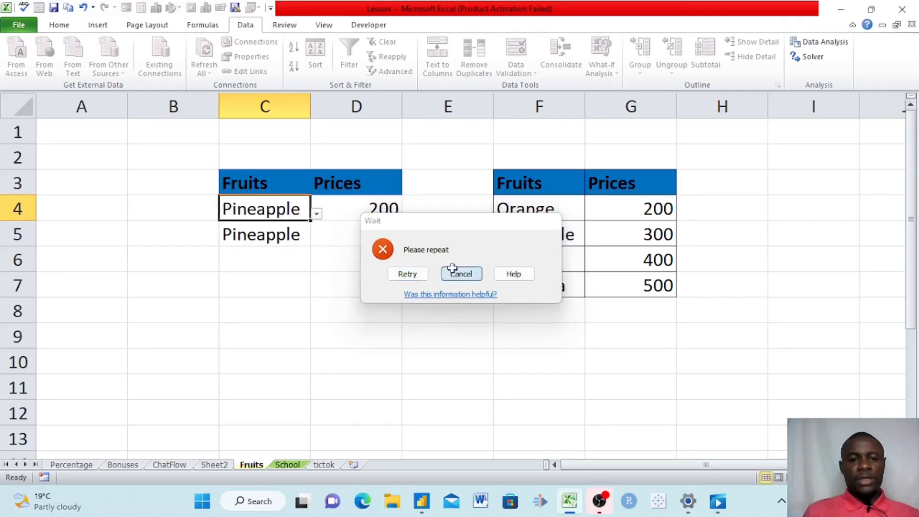
{"action": "left_click", "coordinate": [317, 214]}
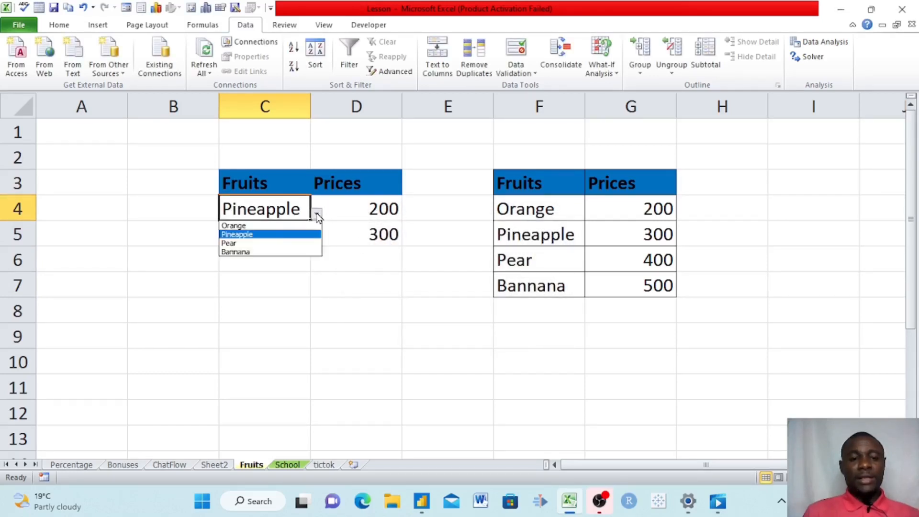
- Choose Orange for C4, then click C6, D5 and D6 to show their dropdowns
{"action": "left_click", "coordinate": [244, 226]}
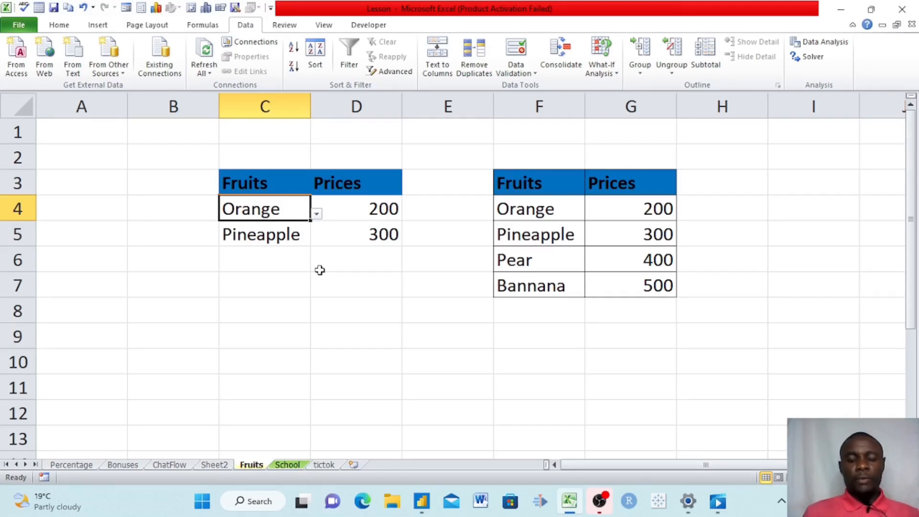
{"action": "left_click", "coordinate": [279, 264]}
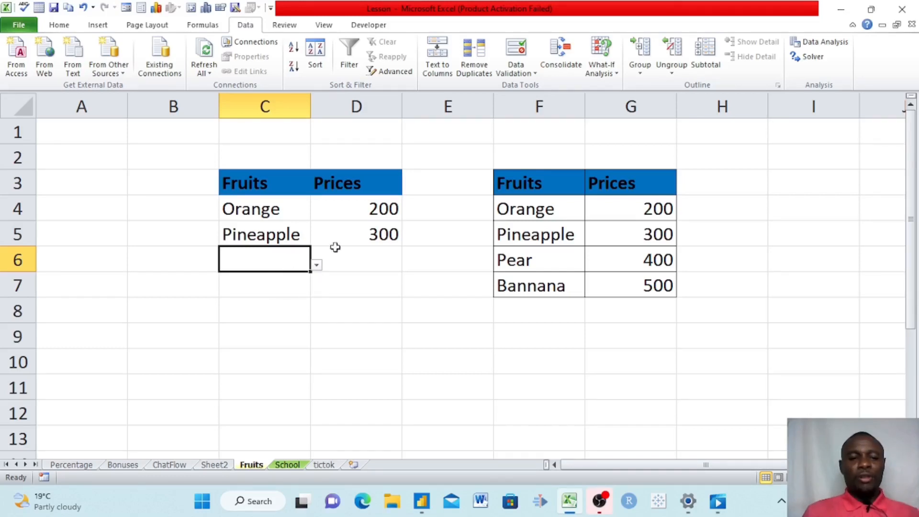
{"action": "left_click", "coordinate": [348, 235]}
{"action": "left_click", "coordinate": [356, 262]}
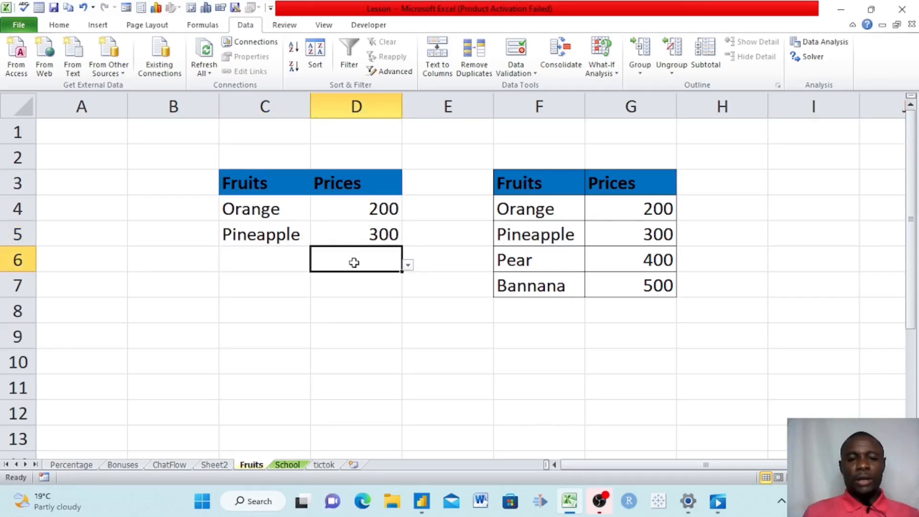